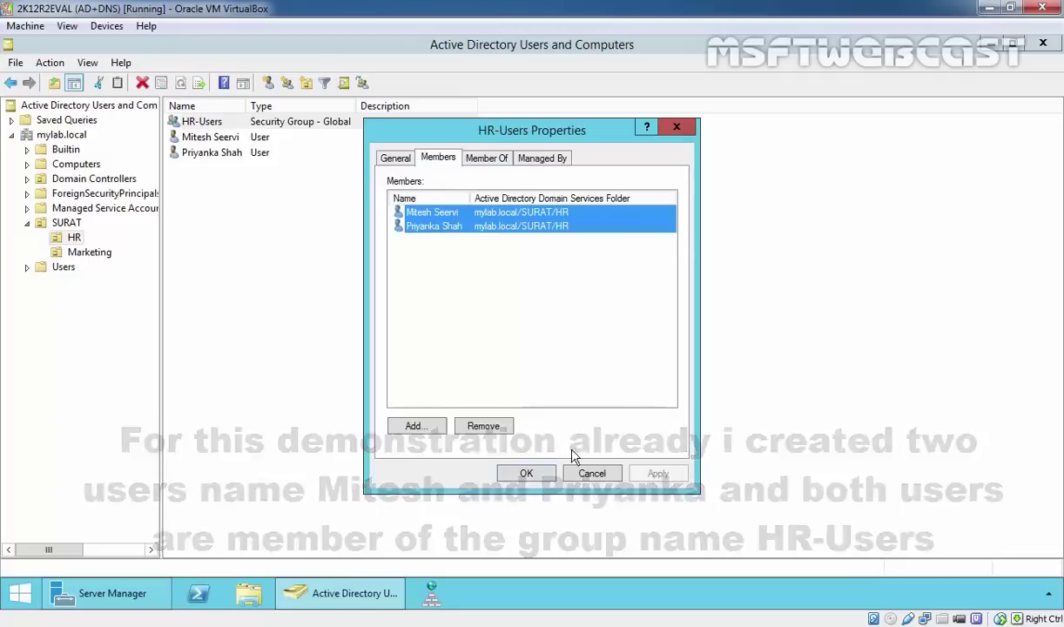
# Close the HR-Users group properties and open Local Disk (D:) in File Explorer
pyautogui.click(592, 473)
pyautogui.click(287, 310)
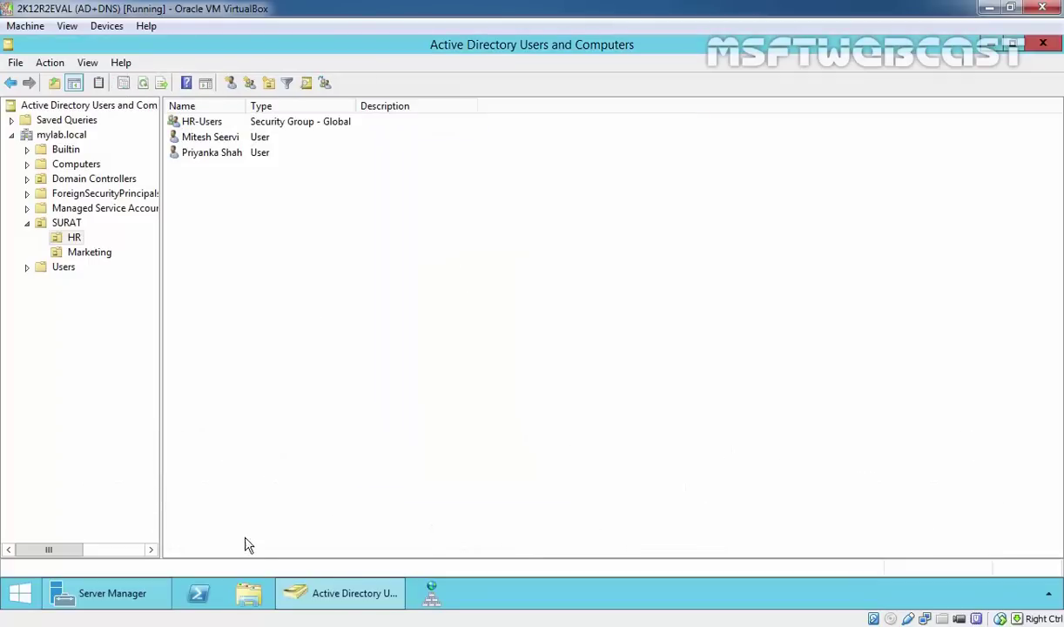
pyautogui.click(248, 592)
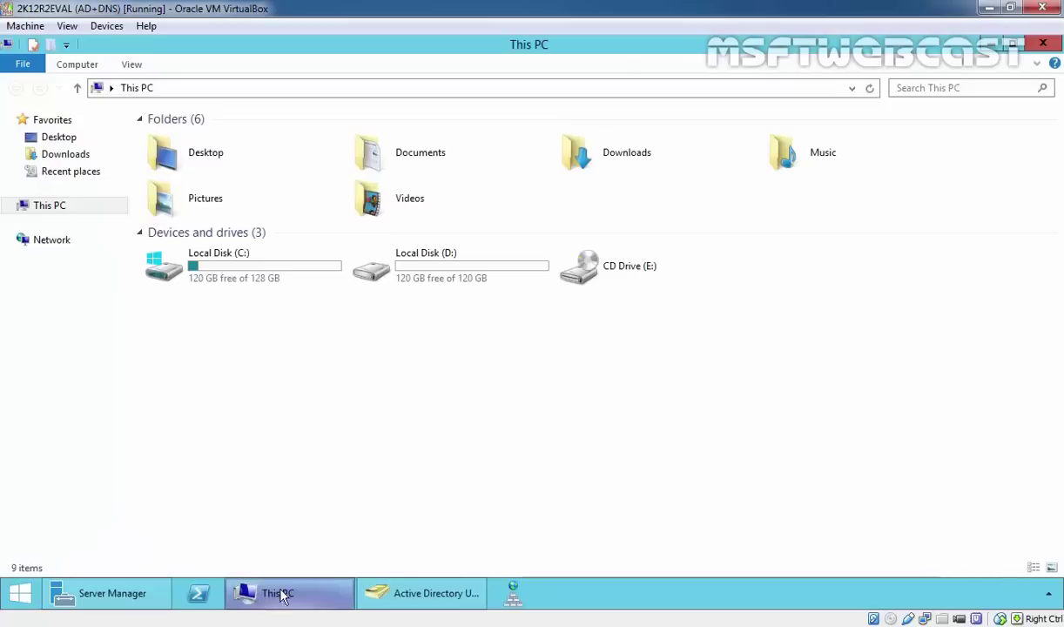
pyautogui.doubleClick(451, 277)
# Review the advanced sharing permissions granted to HR-Users on the HR-Data folder, and close its properties
pyautogui.click(199, 158)
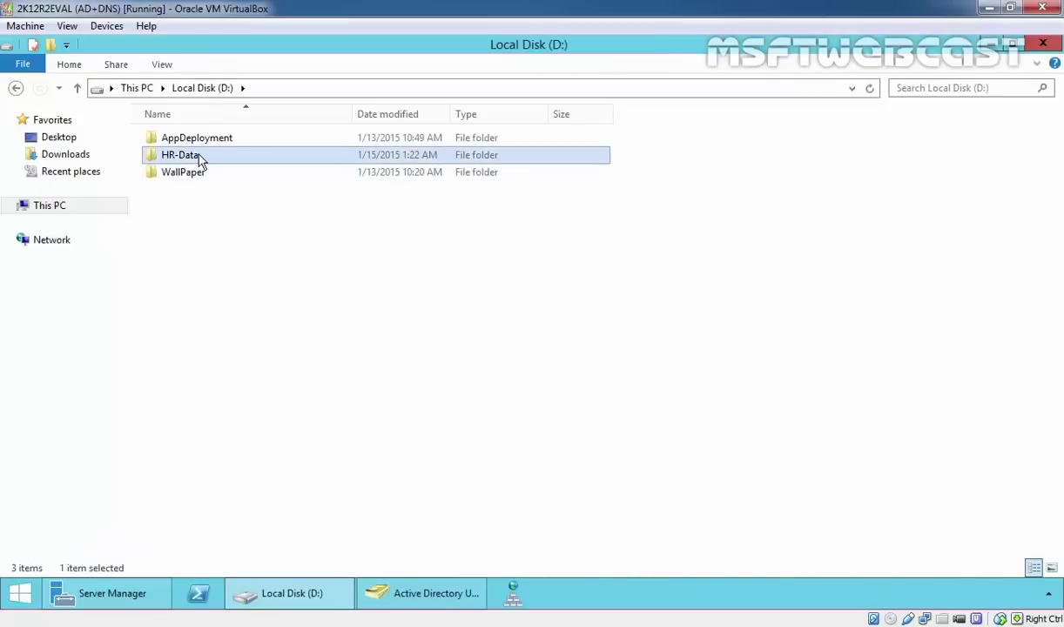
pyautogui.rightClick(199, 158)
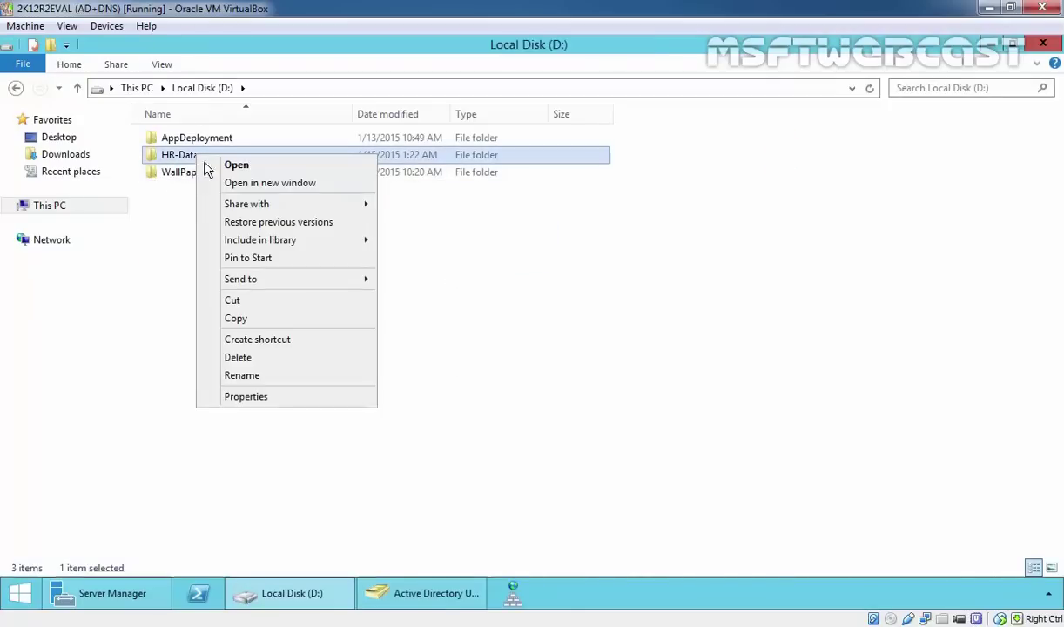
pyautogui.click(259, 386)
pyautogui.click(269, 194)
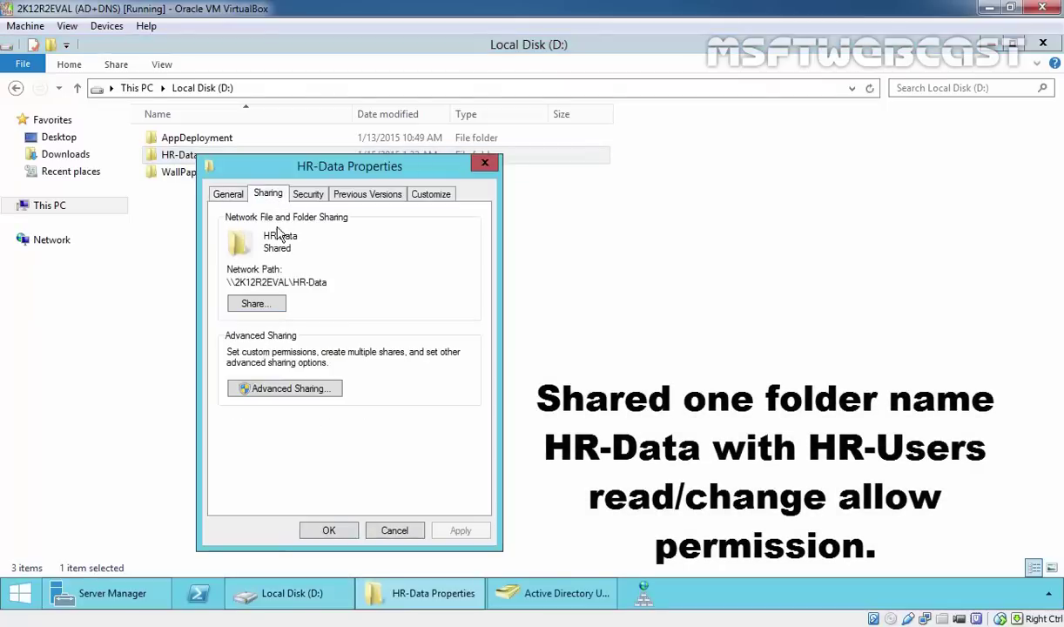
pyautogui.click(279, 389)
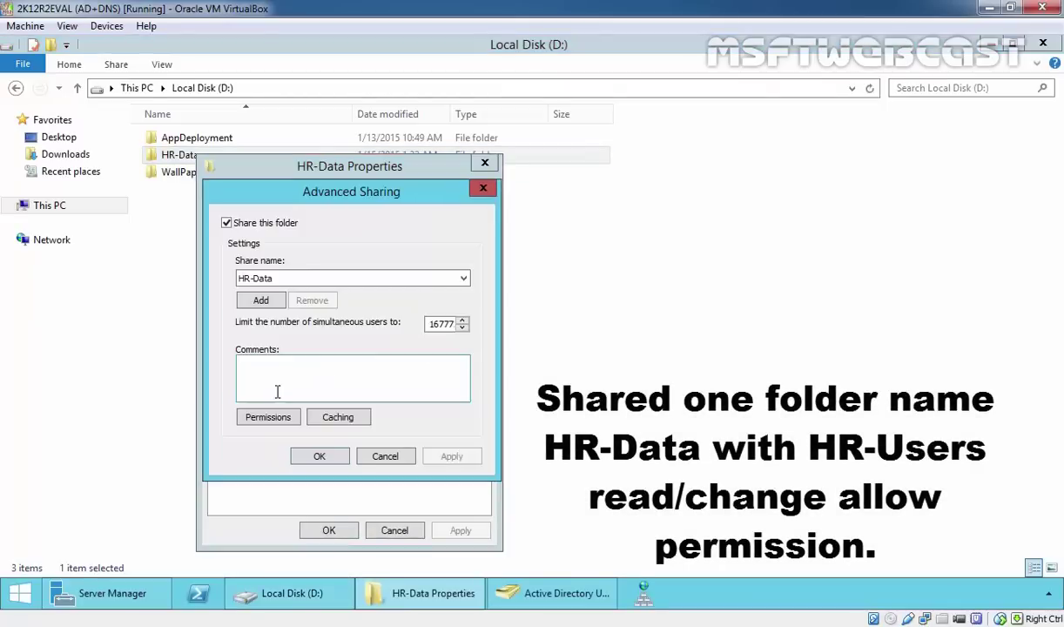
pyautogui.click(281, 414)
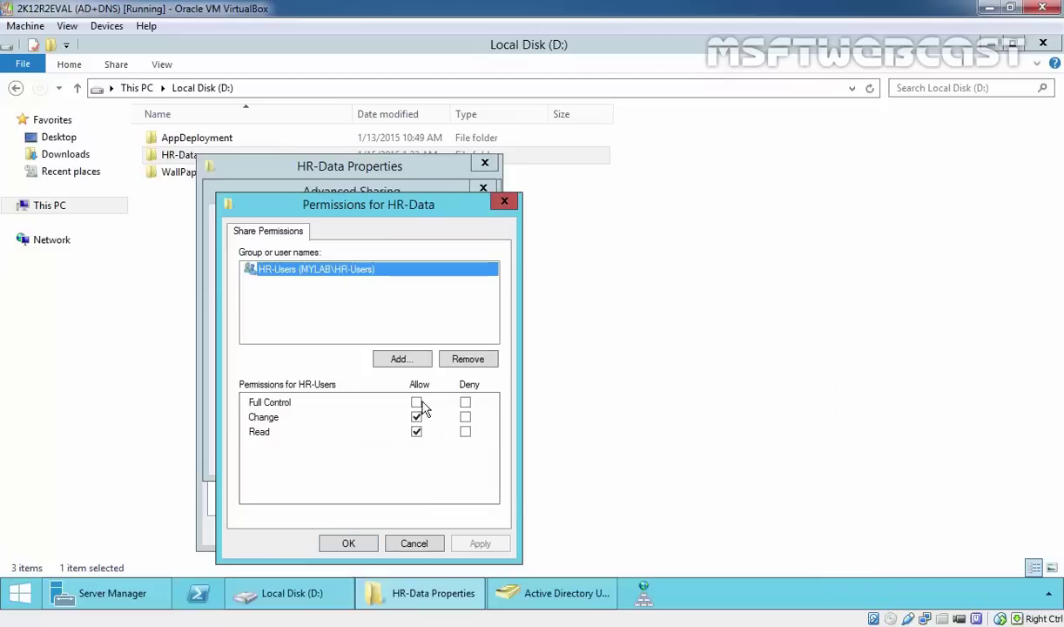
pyautogui.click(348, 543)
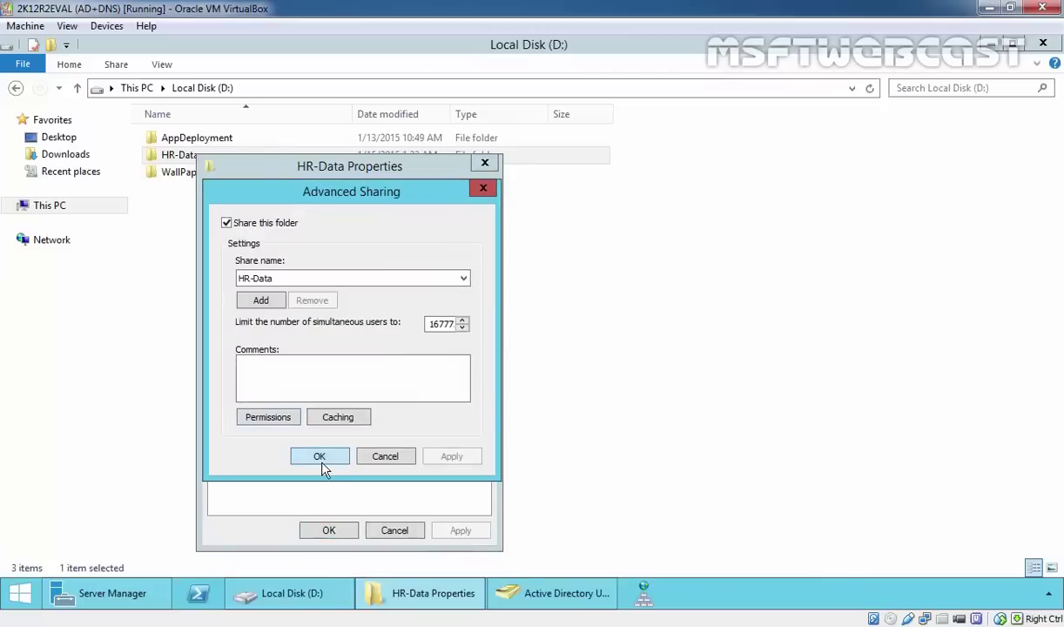
pyautogui.click(321, 463)
pyautogui.click(331, 531)
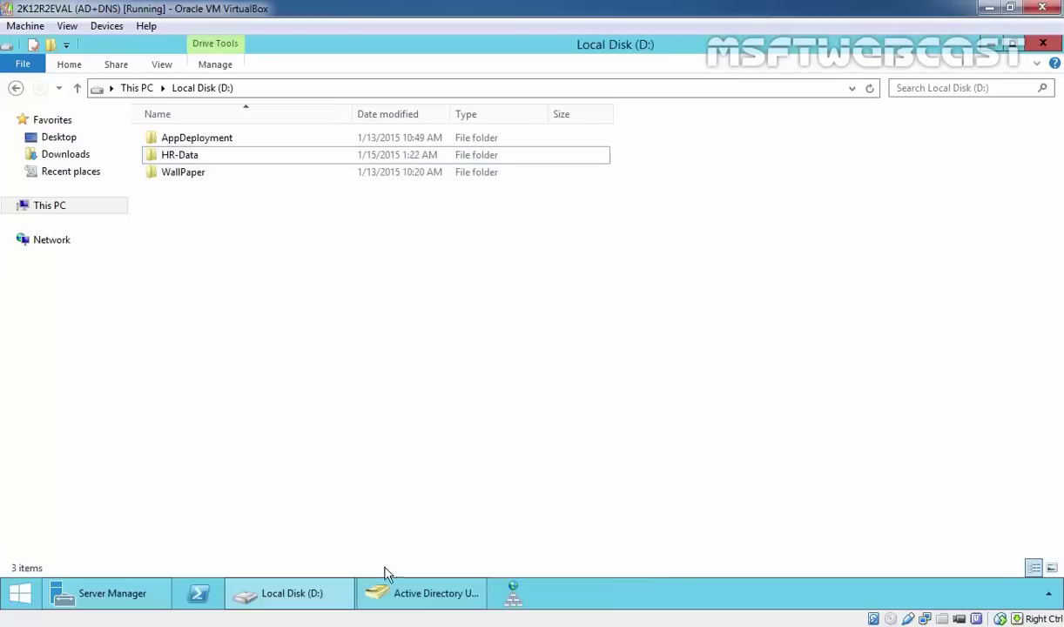
# Switch to Active Directory Users and Computers and select the second user account in the HR organizational unit
pyautogui.click(422, 593)
pyautogui.click(205, 152)
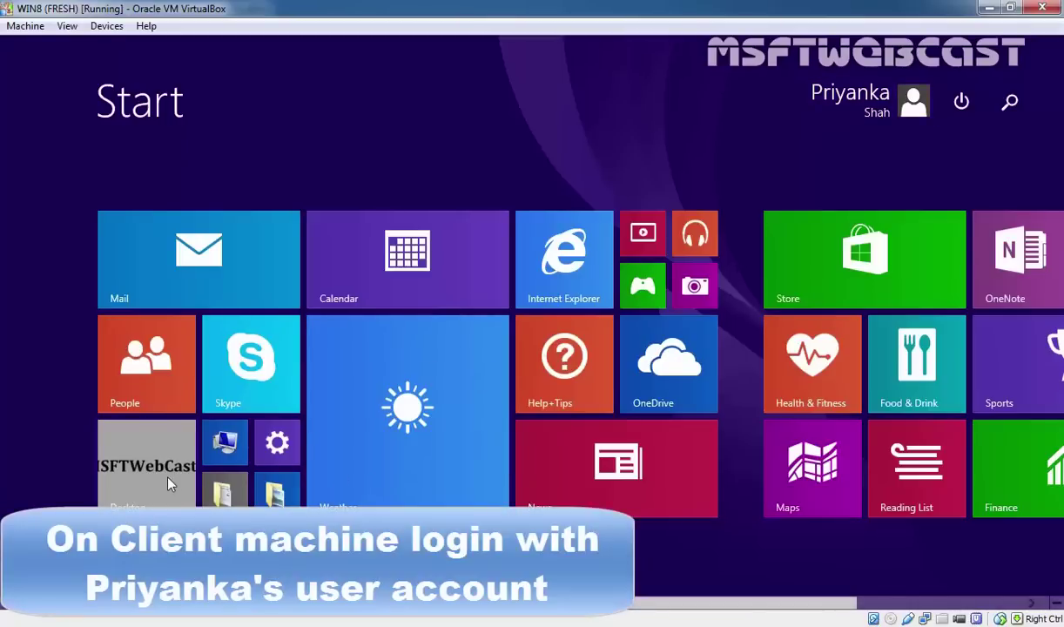
# On the Windows 8.1 client, go to the desktop, browse to \\2k12r2eval and open its HR-Data shared folder
pyautogui.click(159, 454)
pyautogui.press('super+r')
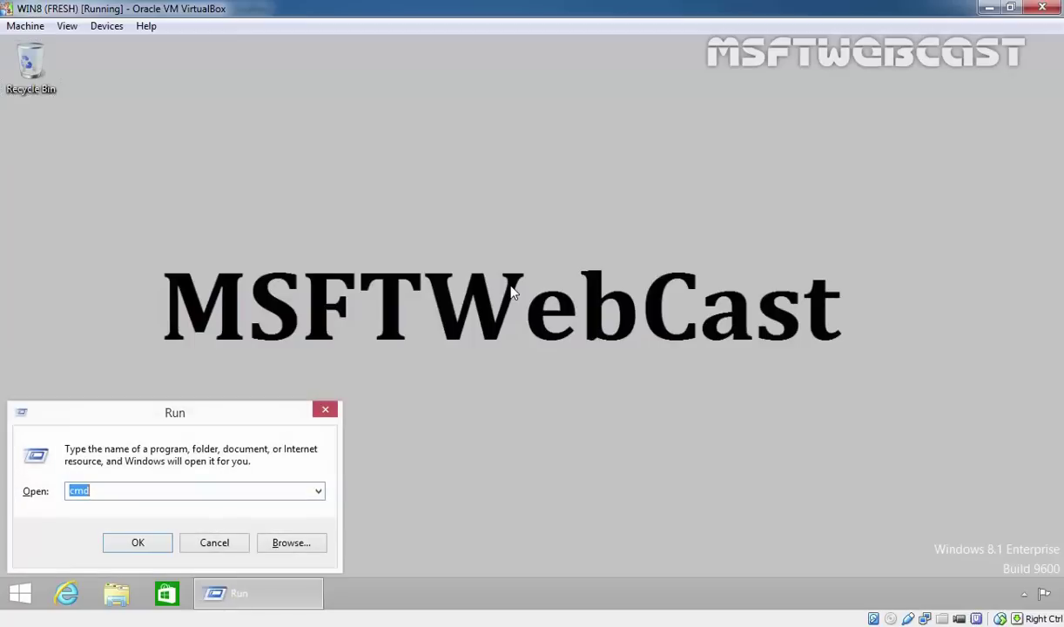
pyautogui.write('\\2k12r2eval')
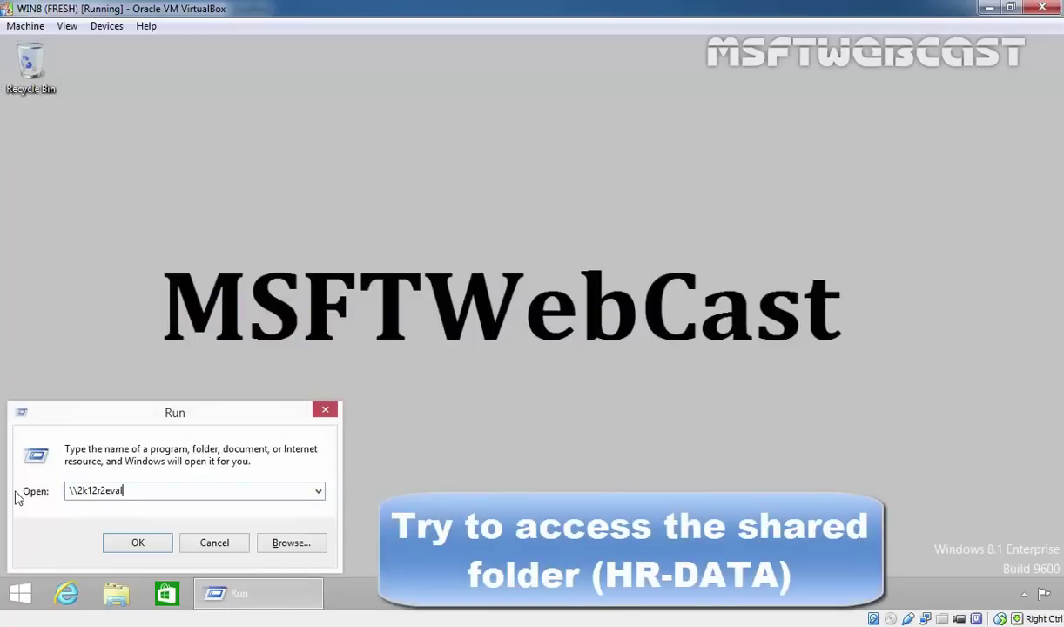
pyautogui.press('Return')
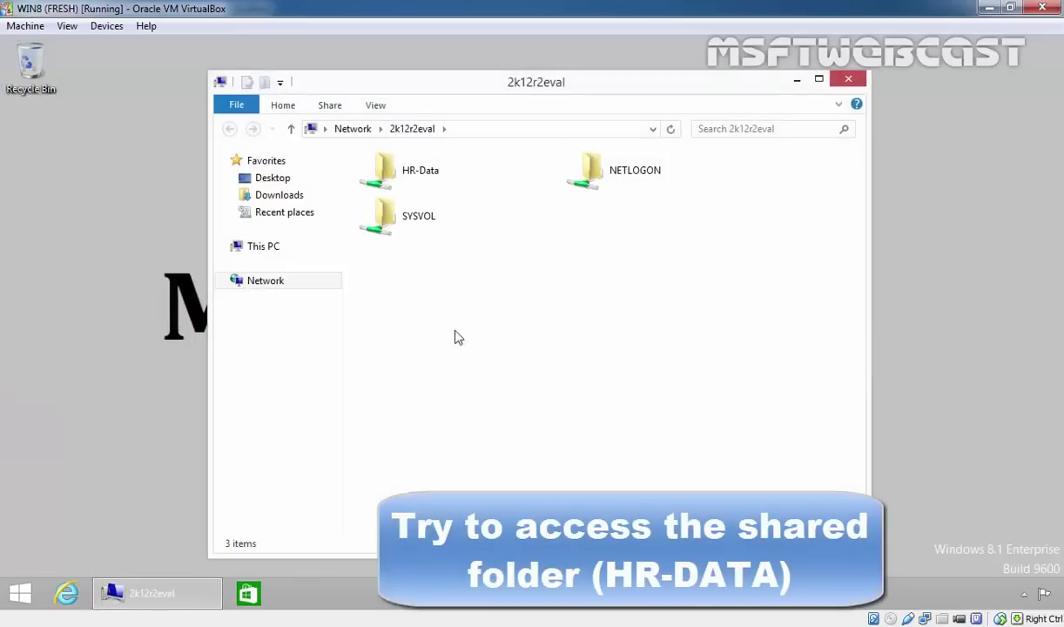
pyautogui.doubleClick(409, 177)
pyautogui.moveTo(586, 335); pyautogui.dragTo(394, 249)
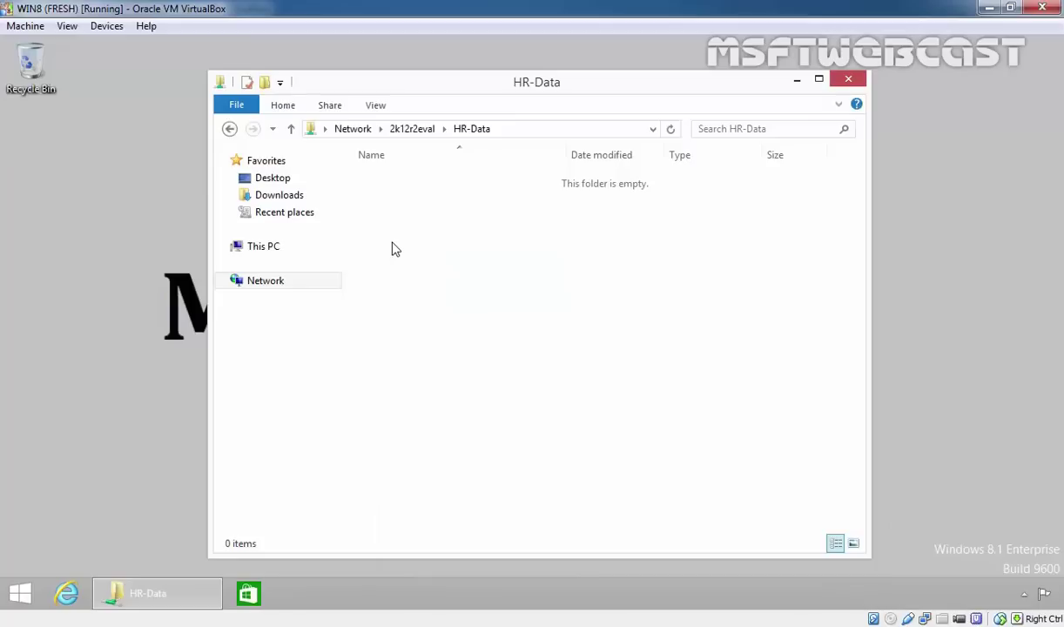
# Return to the 2k12r2eval shares and map HR-Data as network drive Z:
pyautogui.click(423, 130)
pyautogui.rightClick(418, 170)
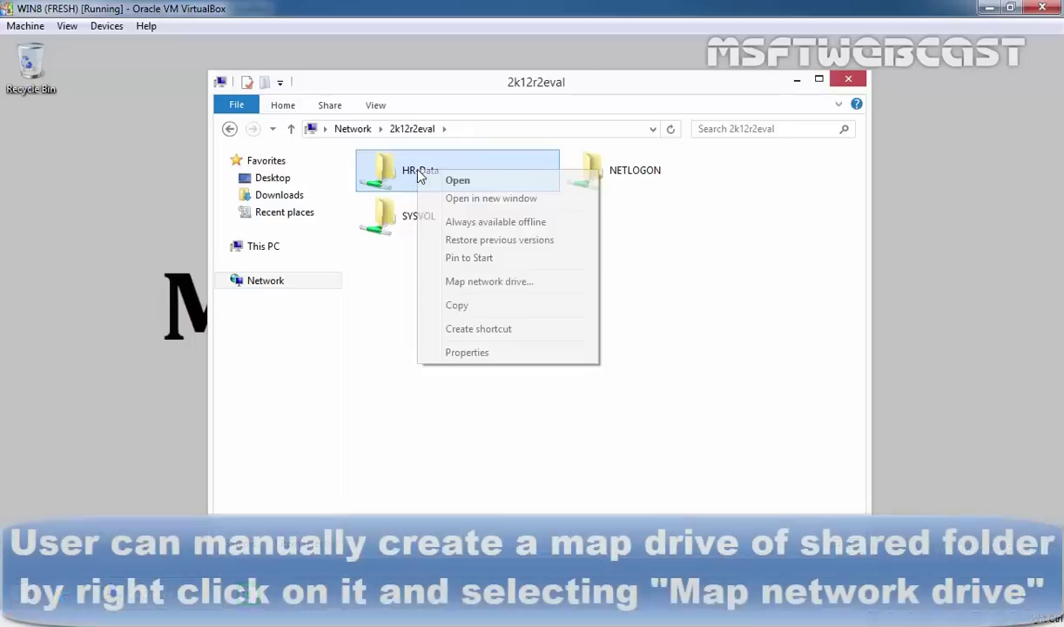
pyautogui.click(492, 284)
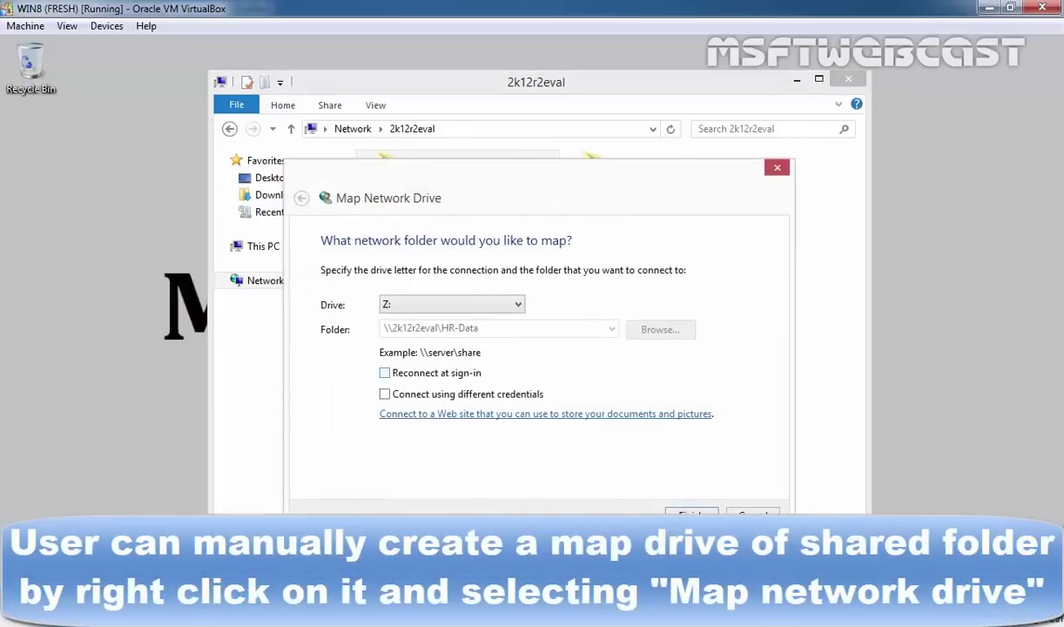
pyautogui.click(691, 513)
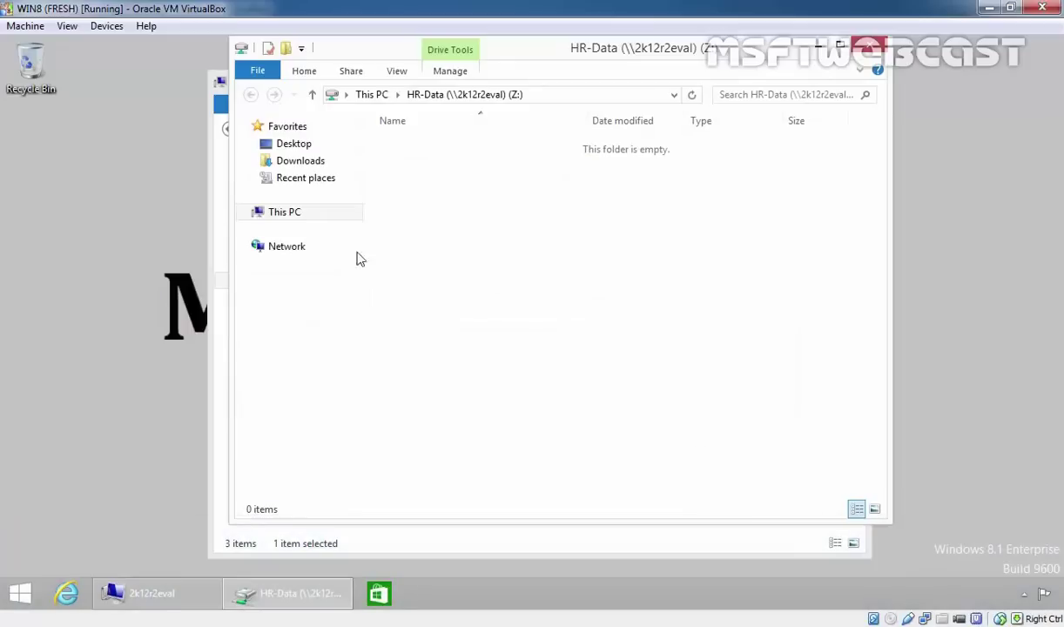
# Disconnect the mapped HR-Data drive (Z:) in This PC and close both File Explorer windows
pyautogui.click(284, 212)
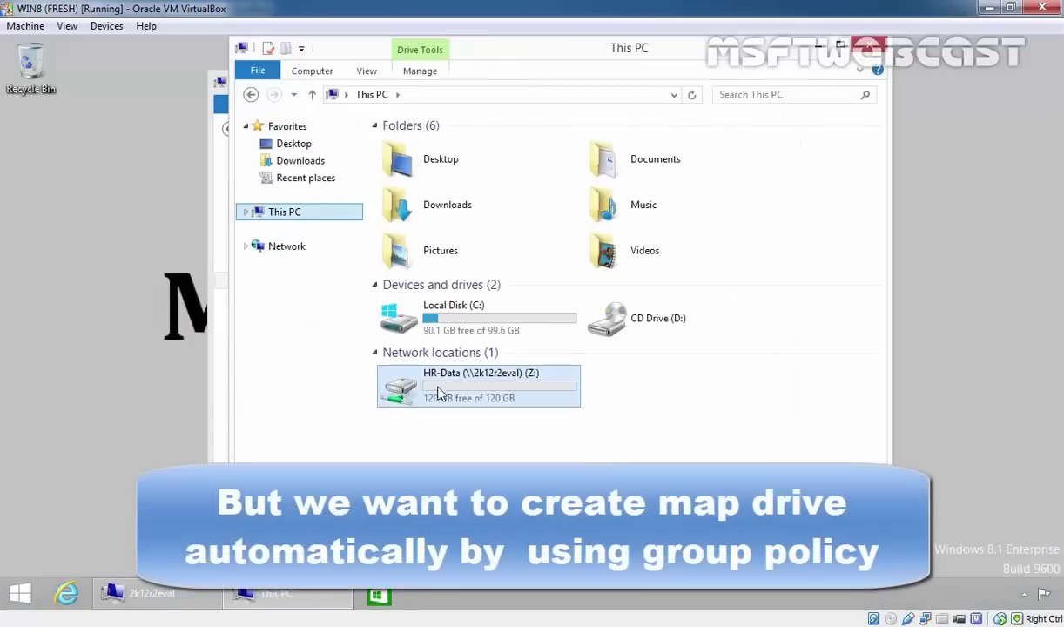
pyautogui.rightClick(453, 398)
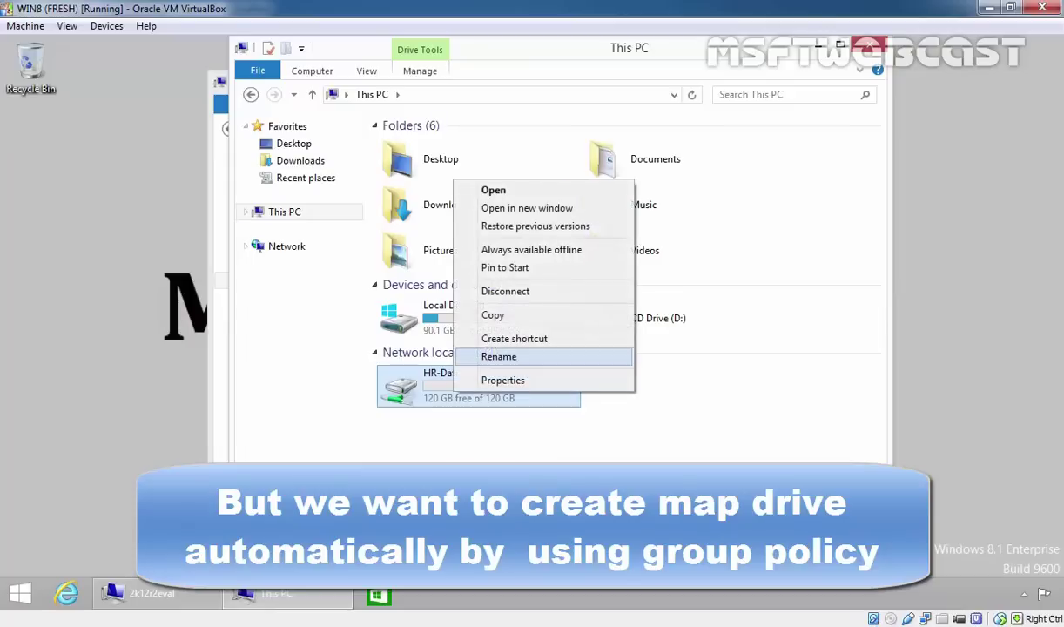
pyautogui.click(506, 291)
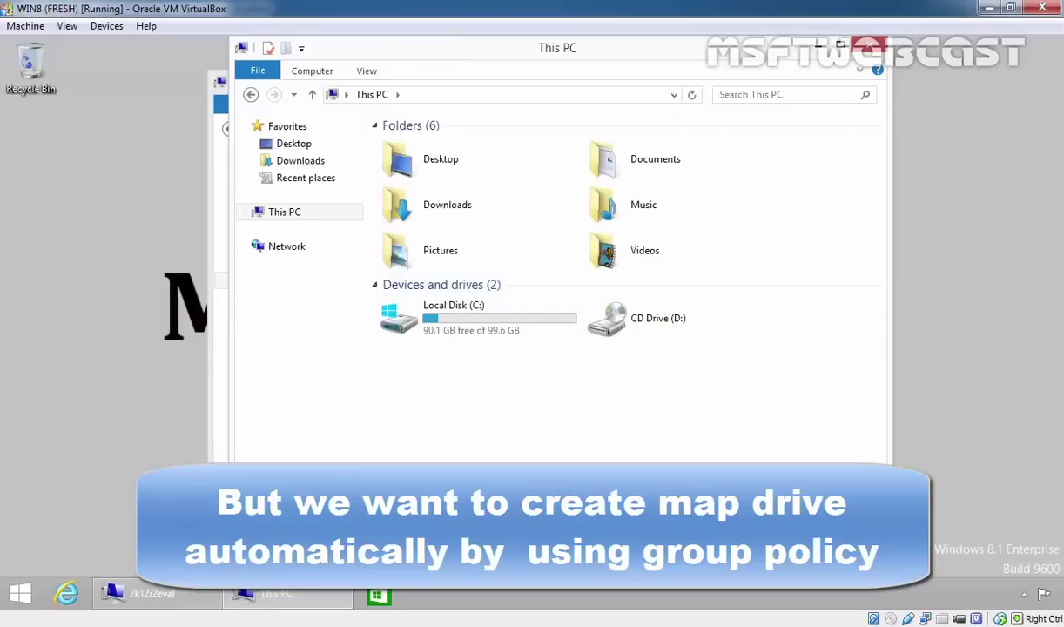
pyautogui.click(870, 47)
pyautogui.click(847, 76)
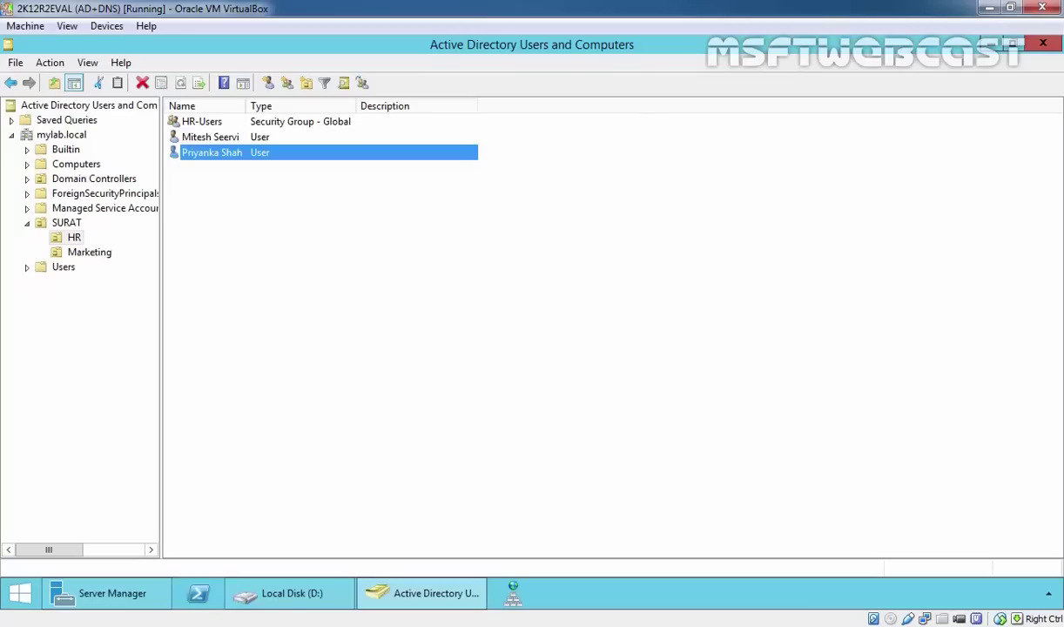
# On the 2K12R2EVAL server, open Group Policy Management from Server Manager
pyautogui.click(124, 594)
pyautogui.click(949, 81)
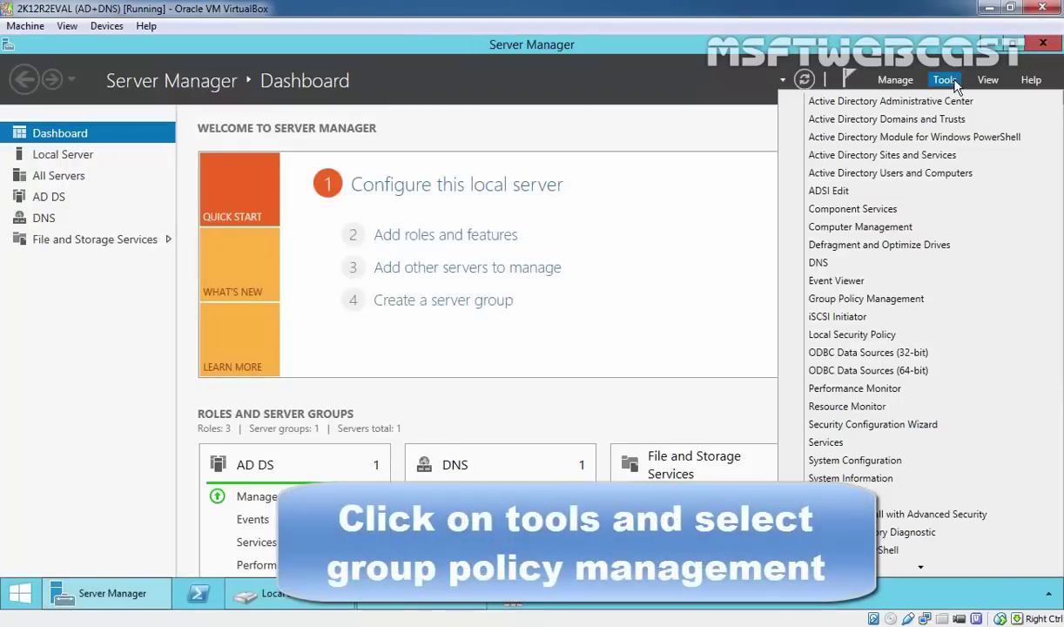
pyautogui.click(862, 300)
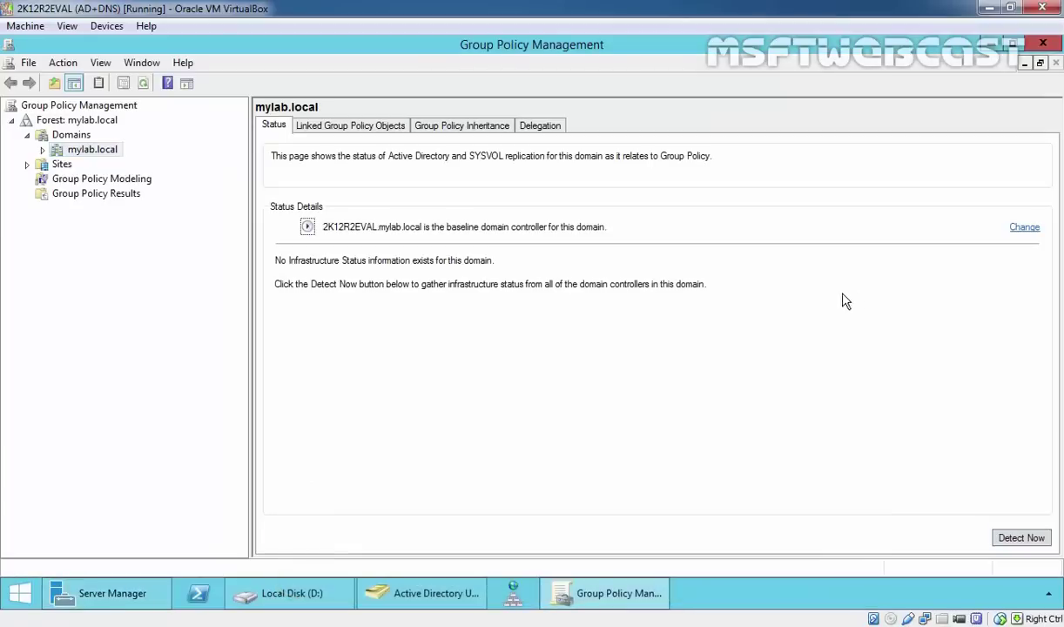
# Create a GPO named GPO Preference linked to the HR organizational unit under SURAT in mylab.local
pyautogui.click(41, 150)
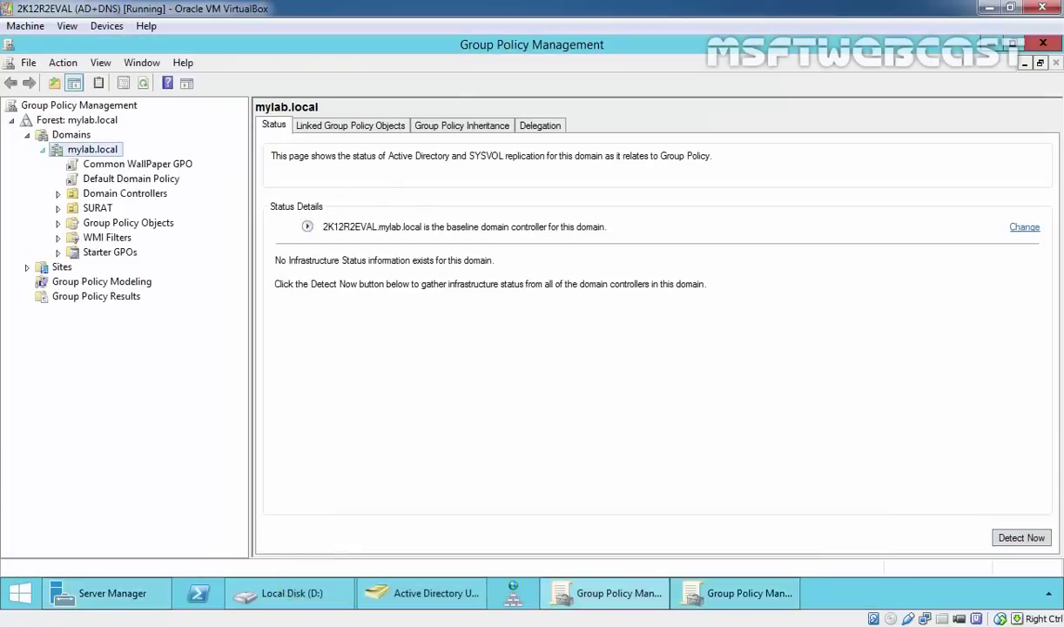
pyautogui.click(57, 208)
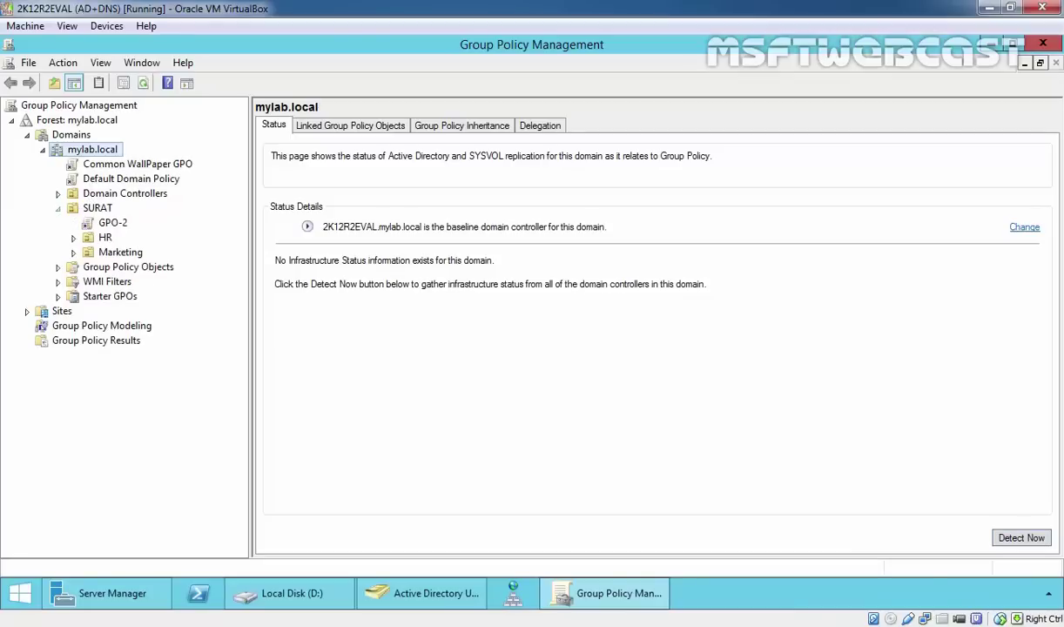
pyautogui.click(104, 235)
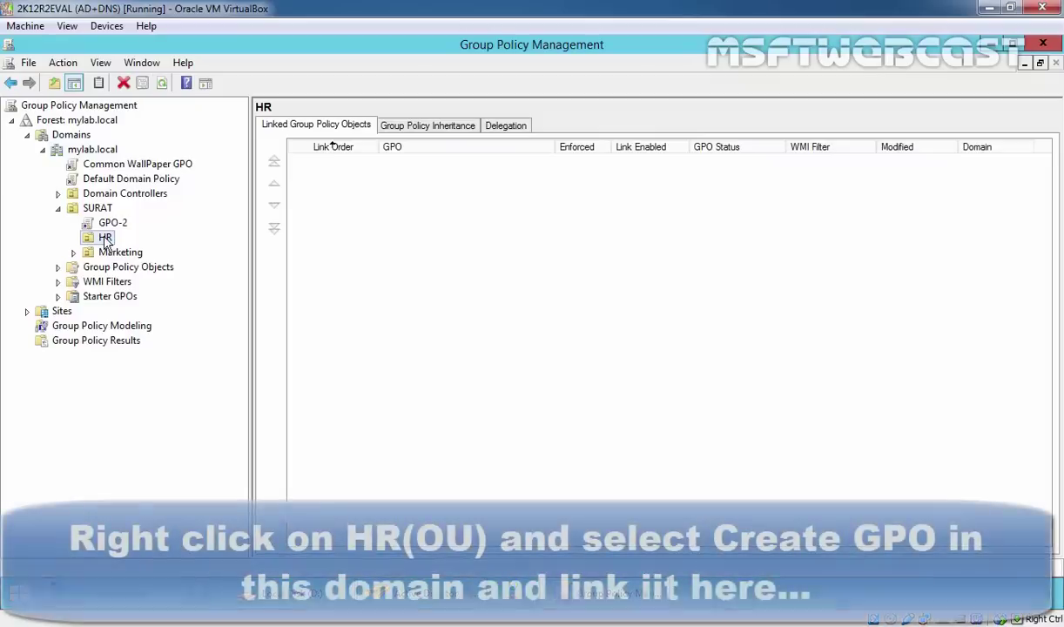
pyautogui.rightClick(105, 237)
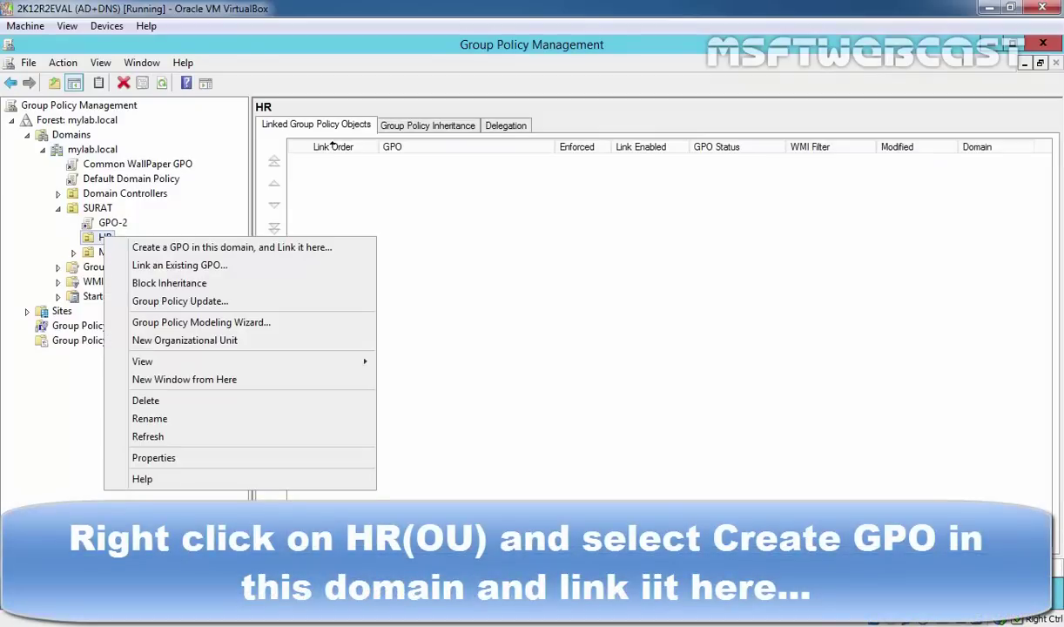
pyautogui.click(195, 248)
pyautogui.write('G')
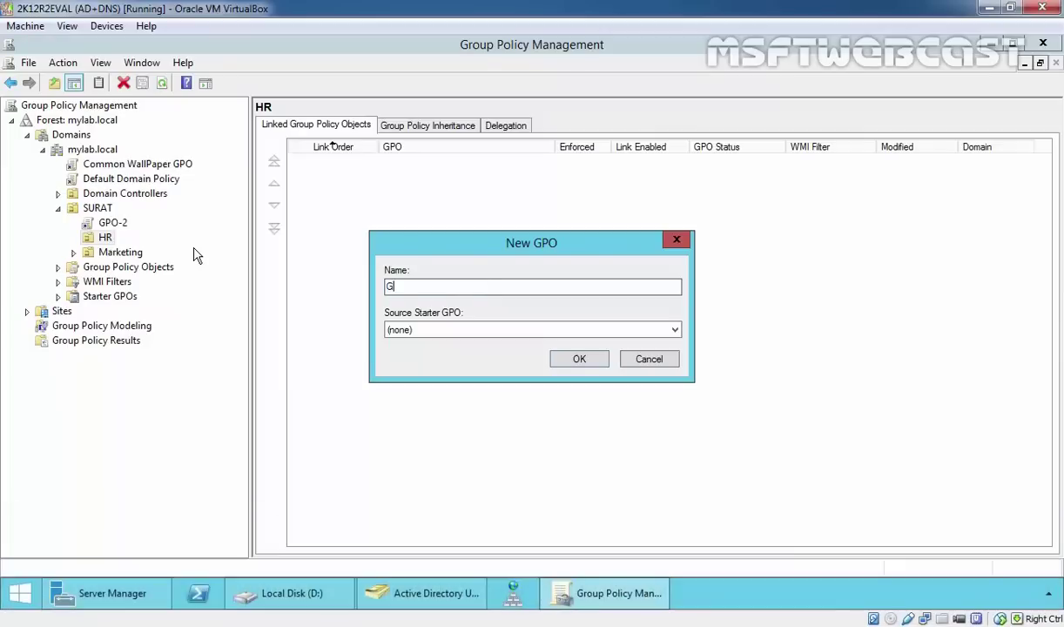
pyautogui.write('PO Preference')
pyautogui.press('Return')
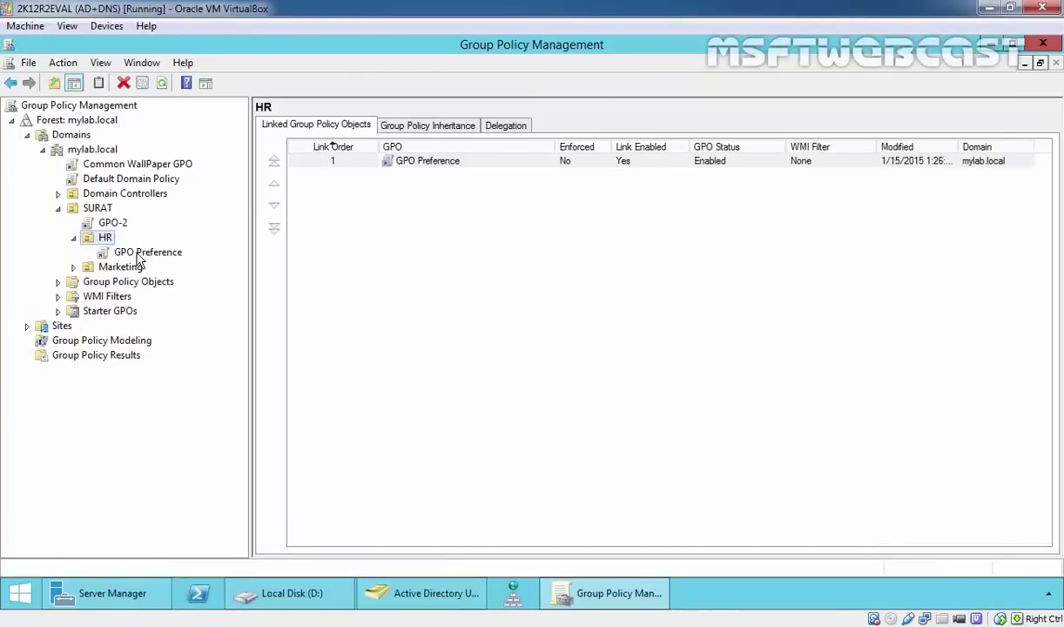
# Open GPO Preference for editing, expand Preferences under User Configuration and widen the console tree
pyautogui.click(139, 252)
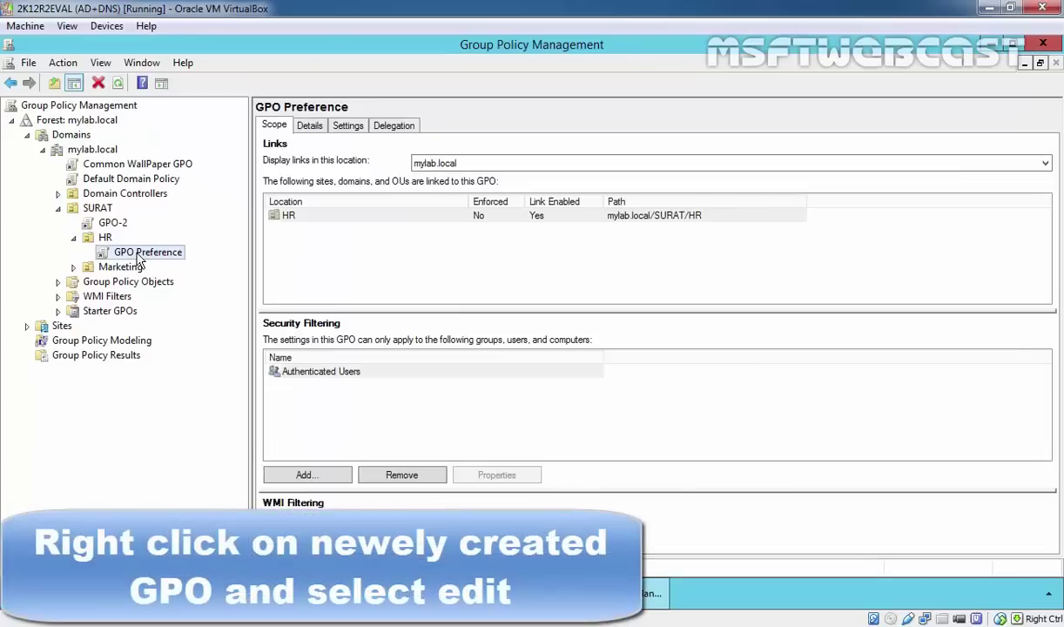
pyautogui.rightClick(139, 259)
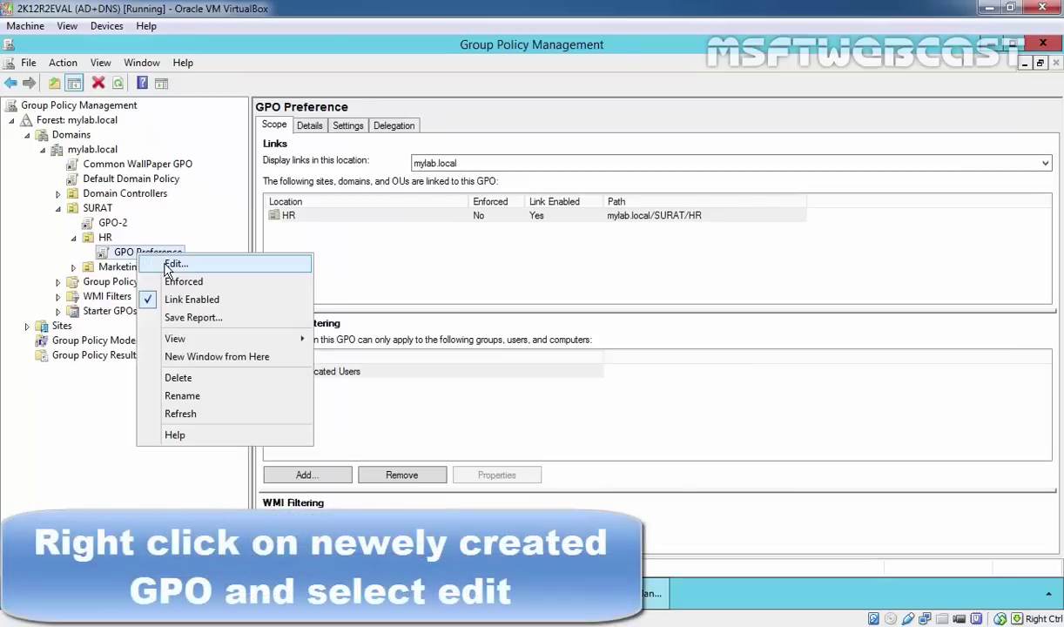
pyautogui.click(174, 264)
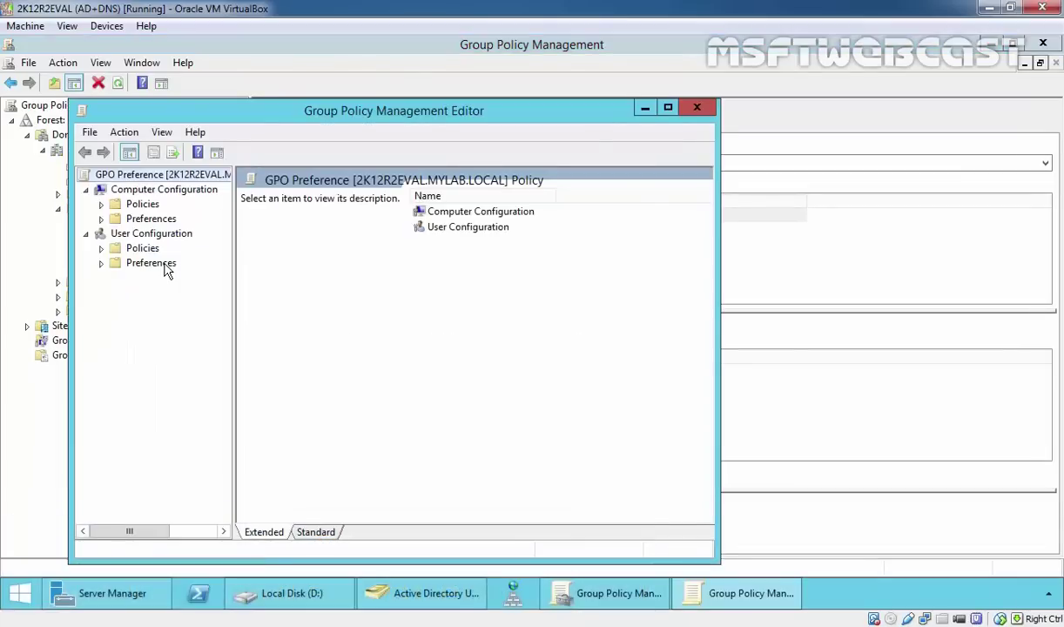
pyautogui.click(139, 263)
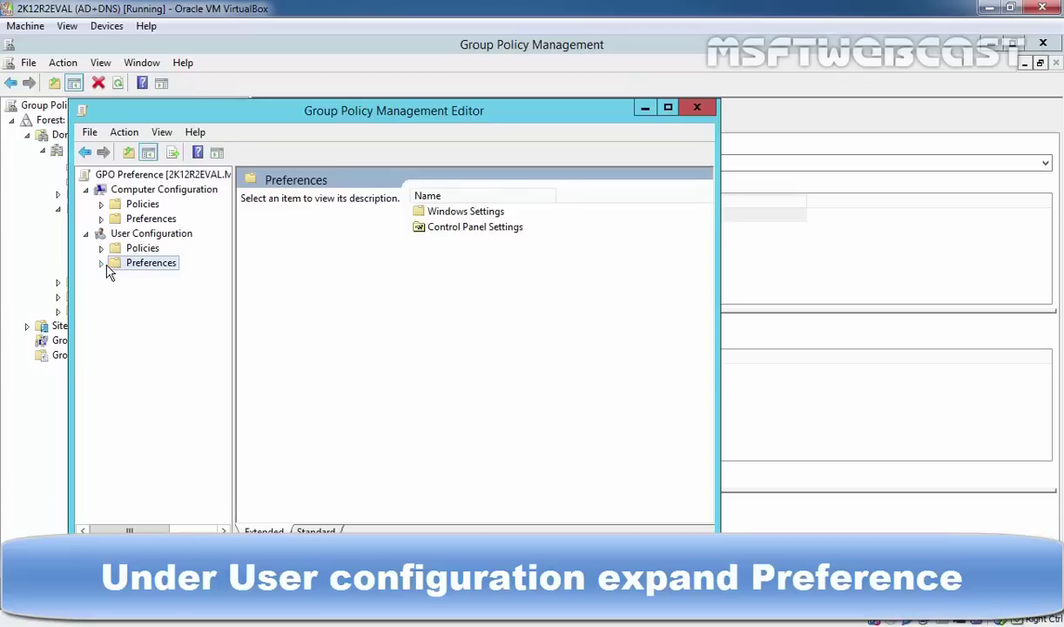
pyautogui.click(101, 262)
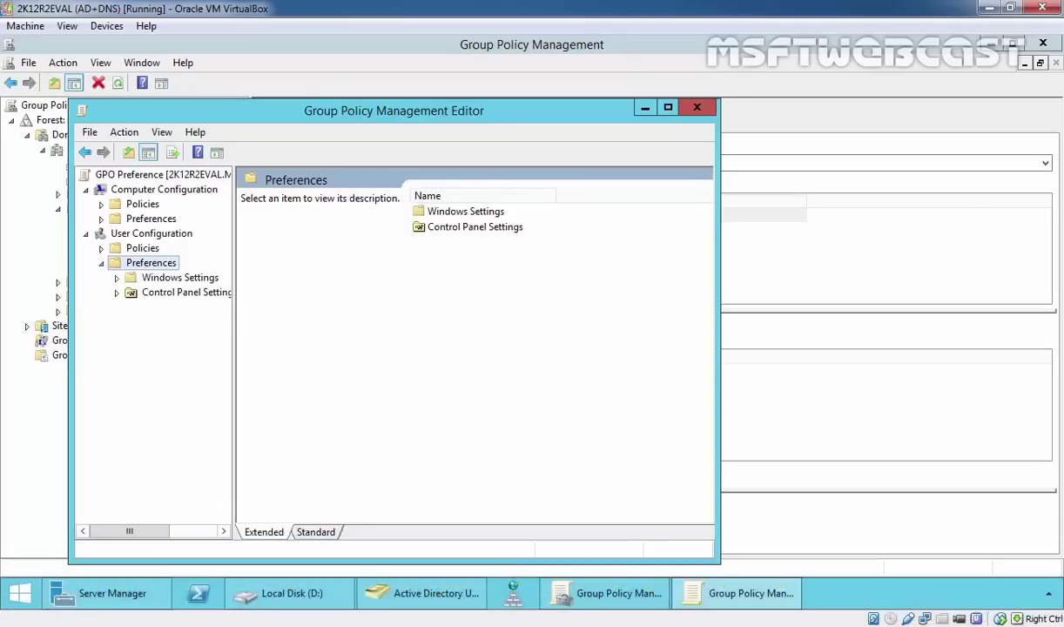
pyautogui.moveTo(234, 300); pyautogui.dragTo(352, 312)
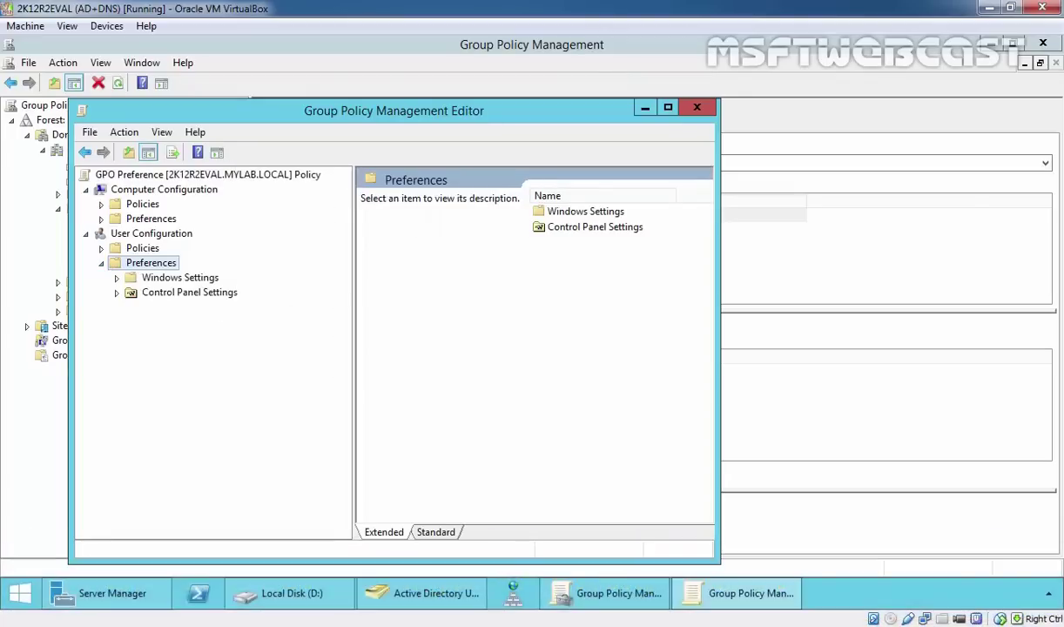
# Start a new mapped drive item under Drive Maps in the user preferences' Windows Settings, widening the editor window
pyautogui.click(117, 278)
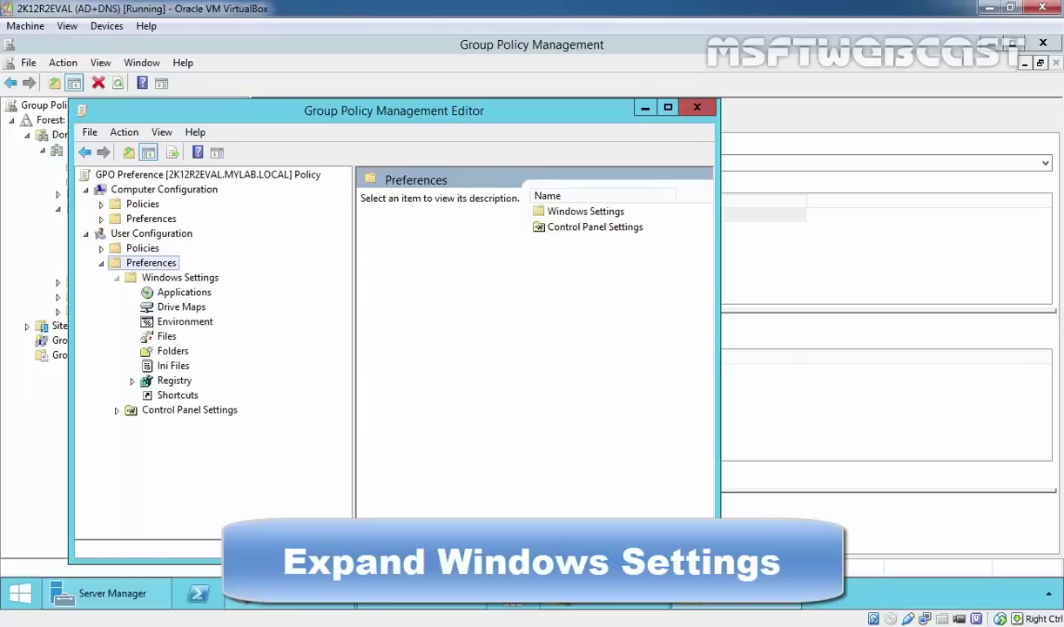
pyautogui.click(179, 307)
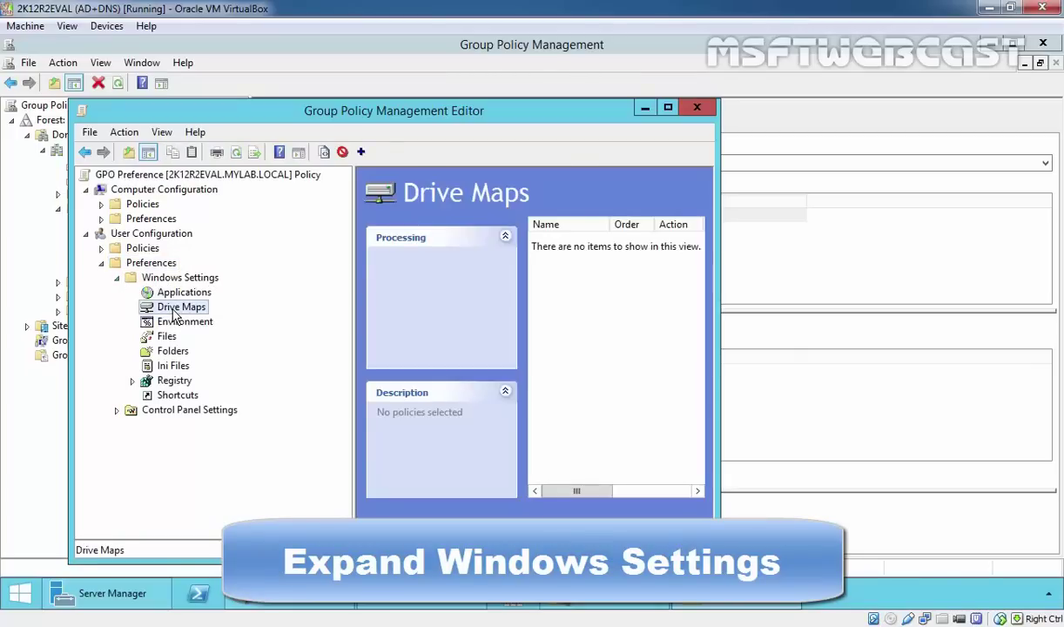
pyautogui.moveTo(717, 281); pyautogui.dragTo(901, 281)
pyautogui.rightClick(182, 307)
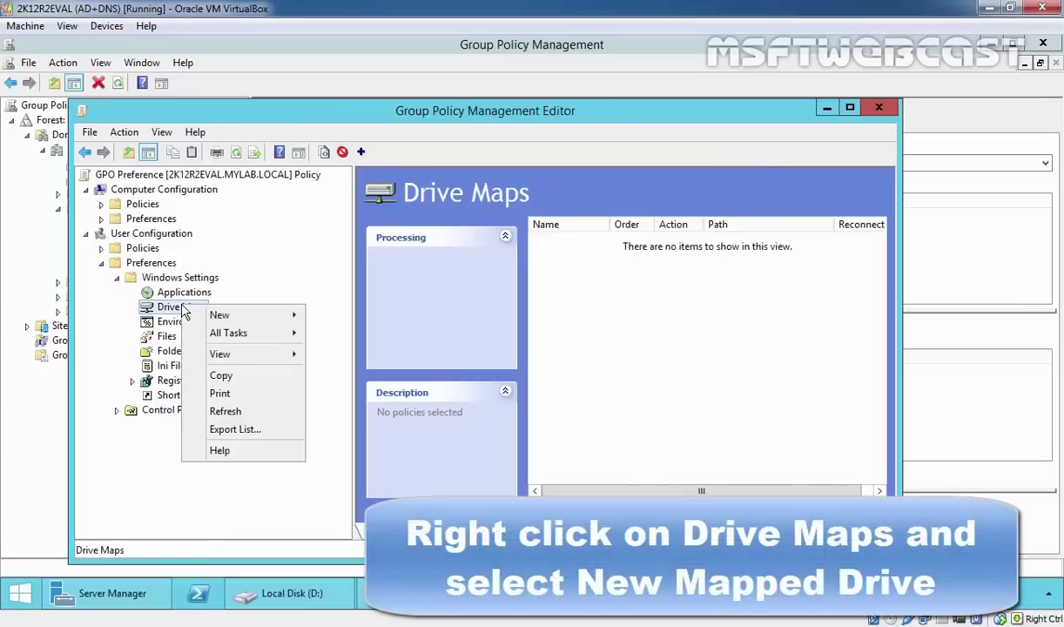
pyautogui.moveTo(207, 320)
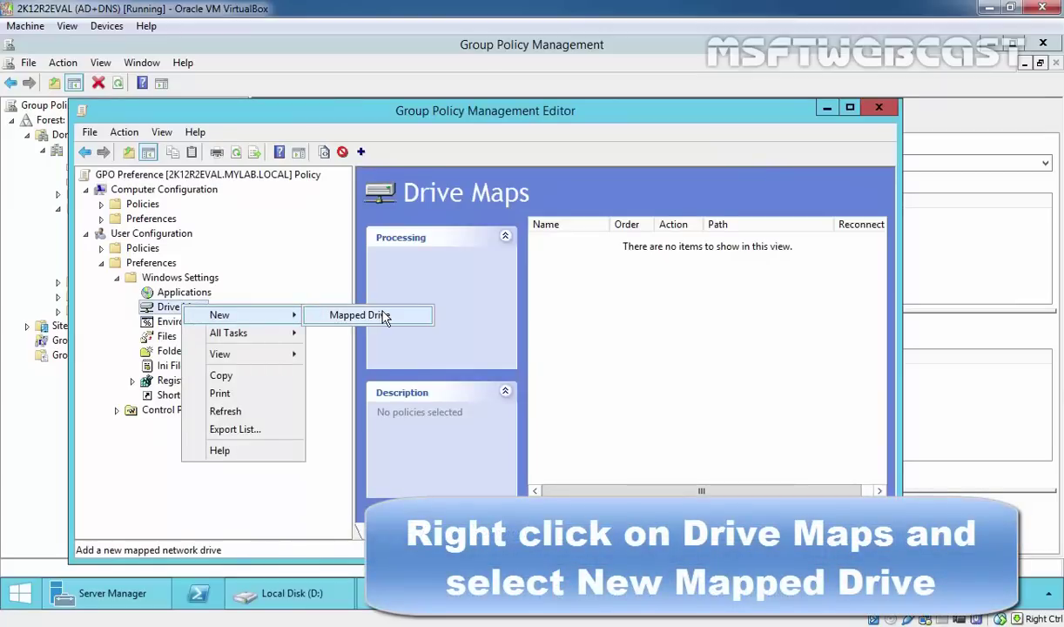
pyautogui.click(350, 319)
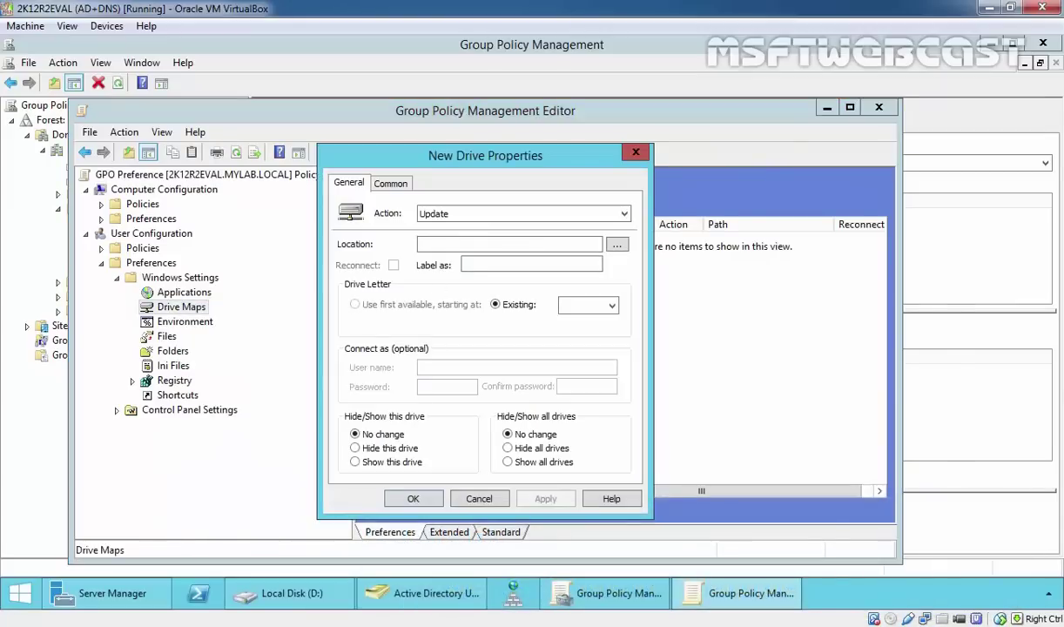
# Set the new drive's action to Create and its location to \\2k12R2eval\hr-data, with Reconnect enabled
pyautogui.click(496, 213)
pyautogui.click(442, 230)
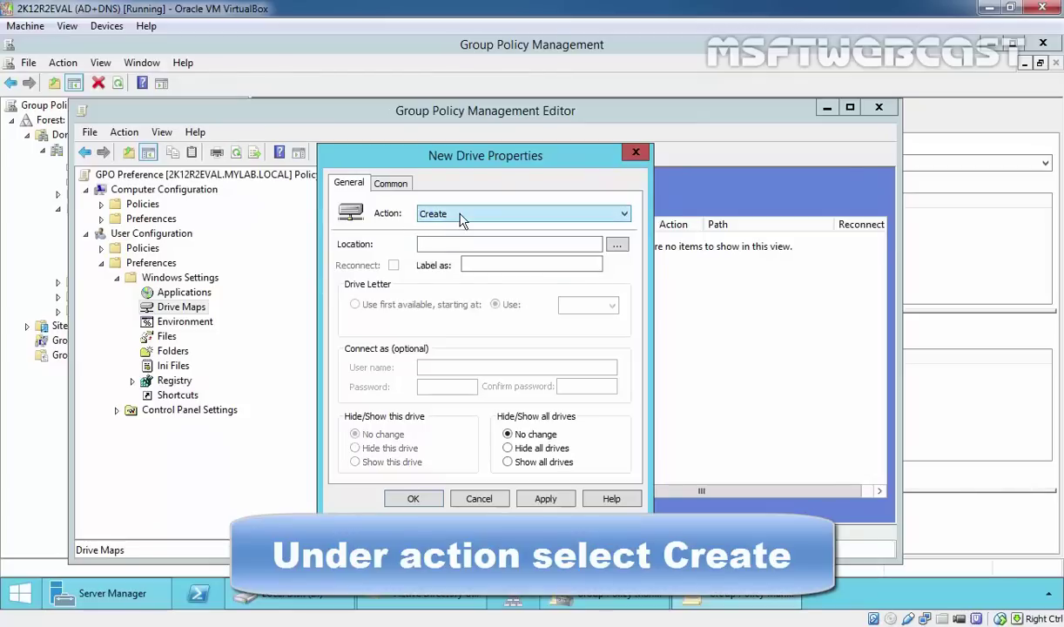
pyautogui.click(451, 245)
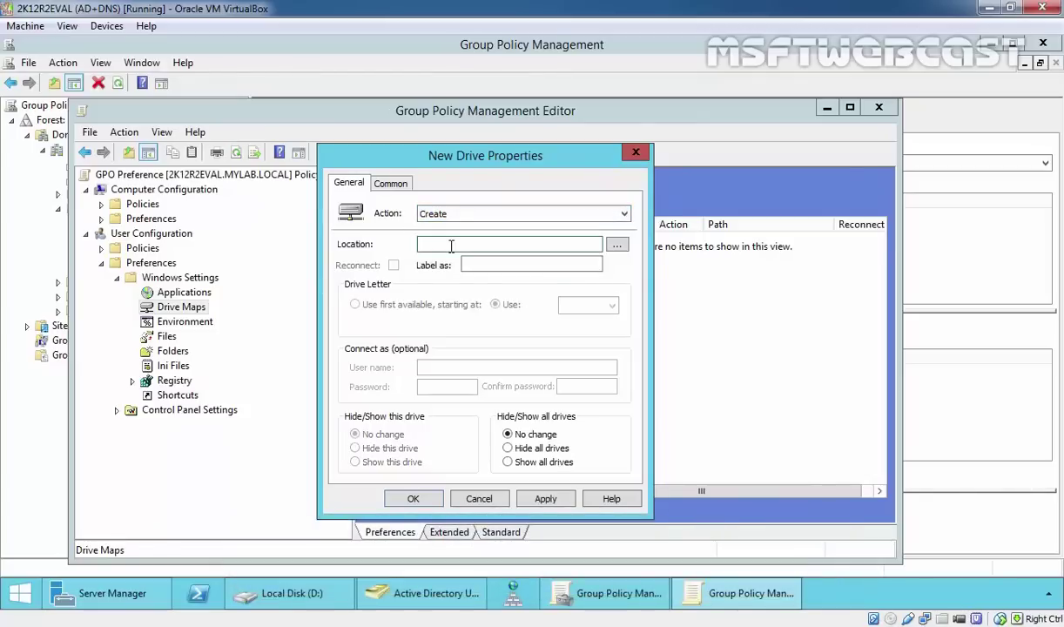
pyautogui.write('\\\\2k12R2eval\\hr-data')
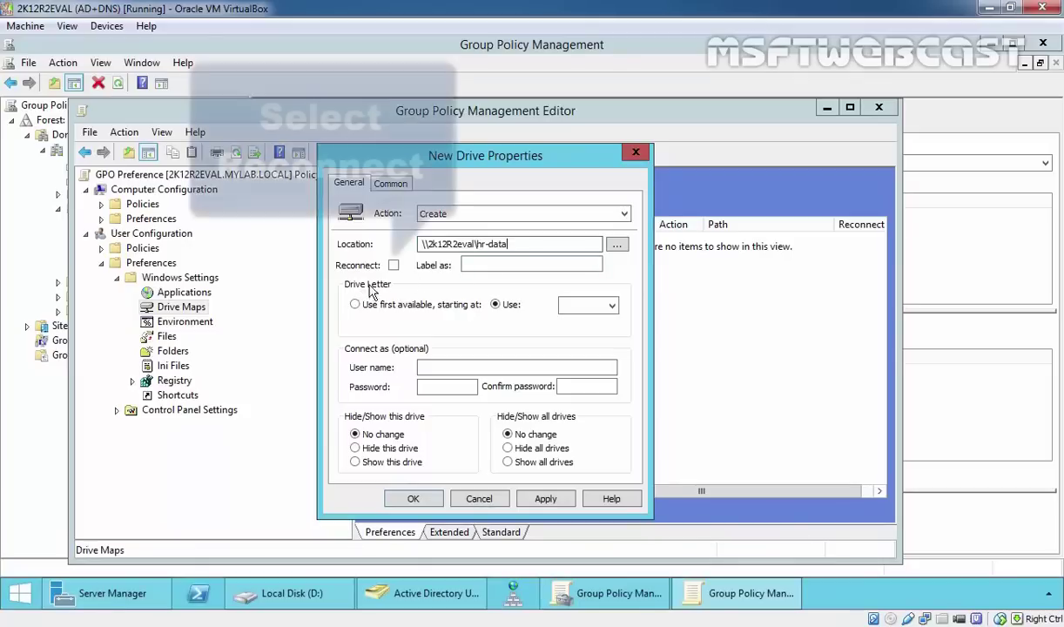
pyautogui.click(392, 265)
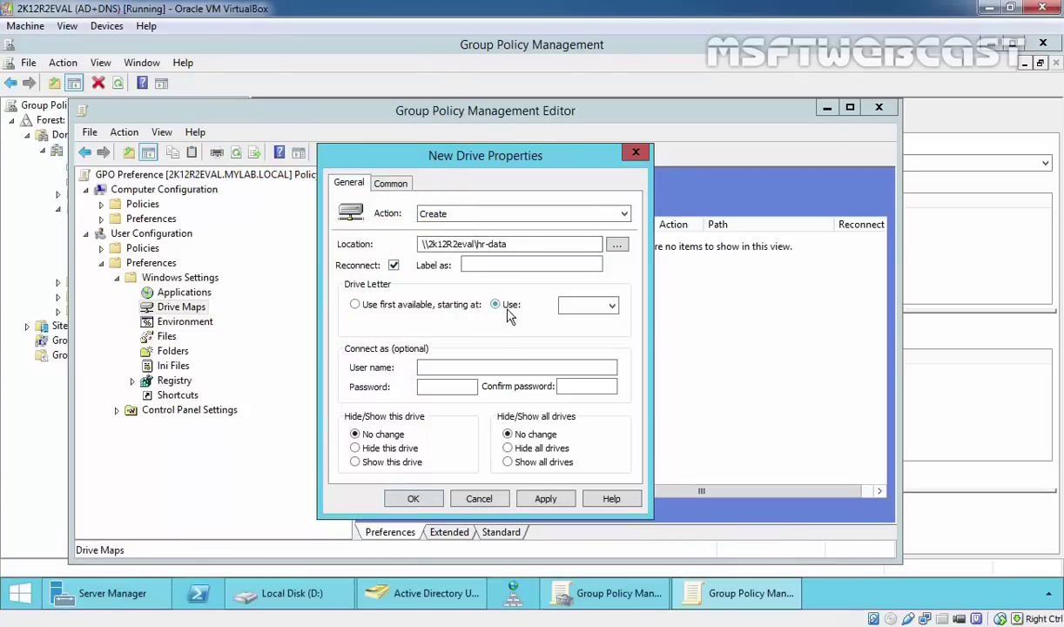
# Assign drive letter M to the mapped drive
pyautogui.click(588, 305)
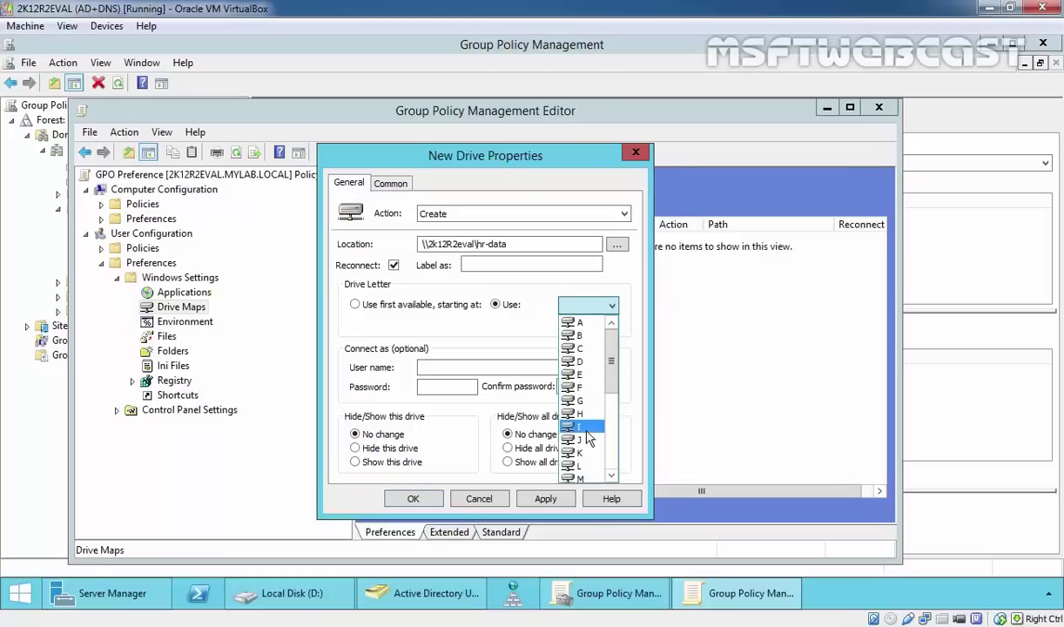
pyautogui.scroll(-2, 585, 448)
pyautogui.click(582, 466)
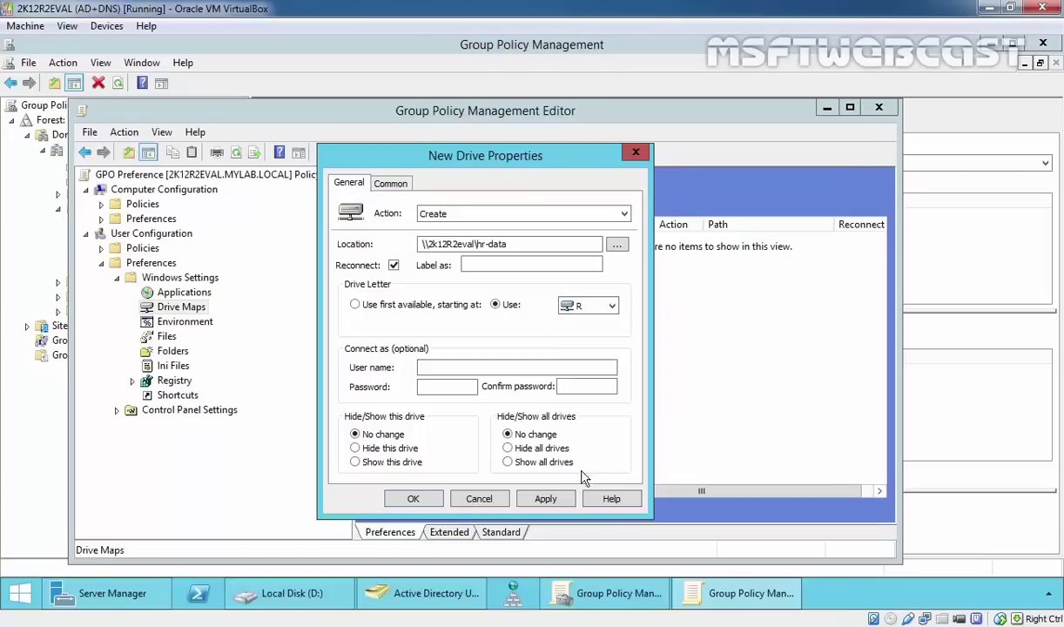
pyautogui.click(601, 305)
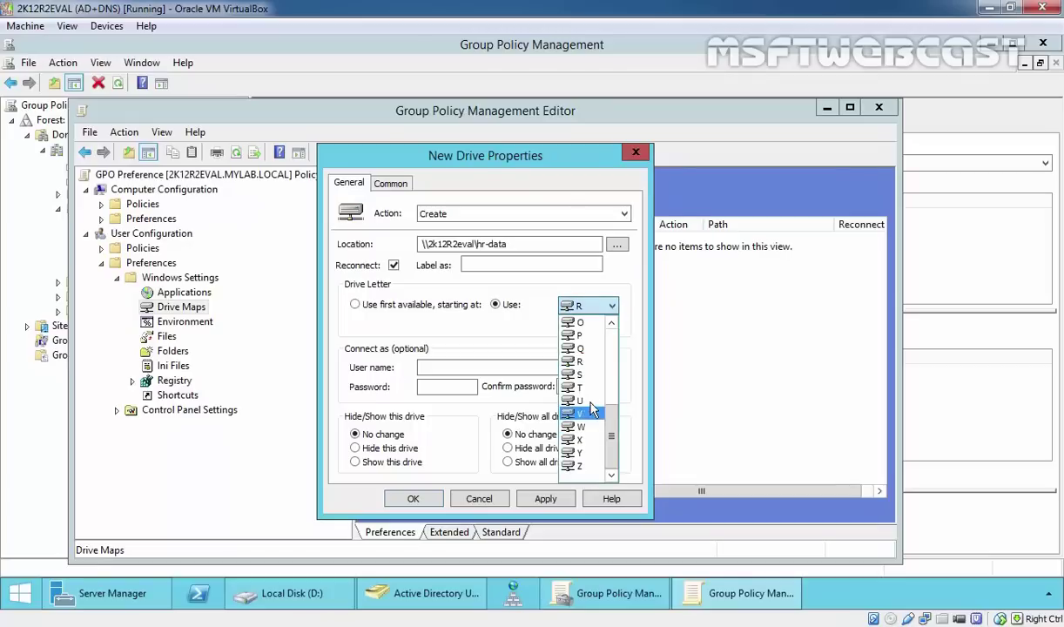
pyautogui.scroll(1, 591, 410)
pyautogui.click(577, 336)
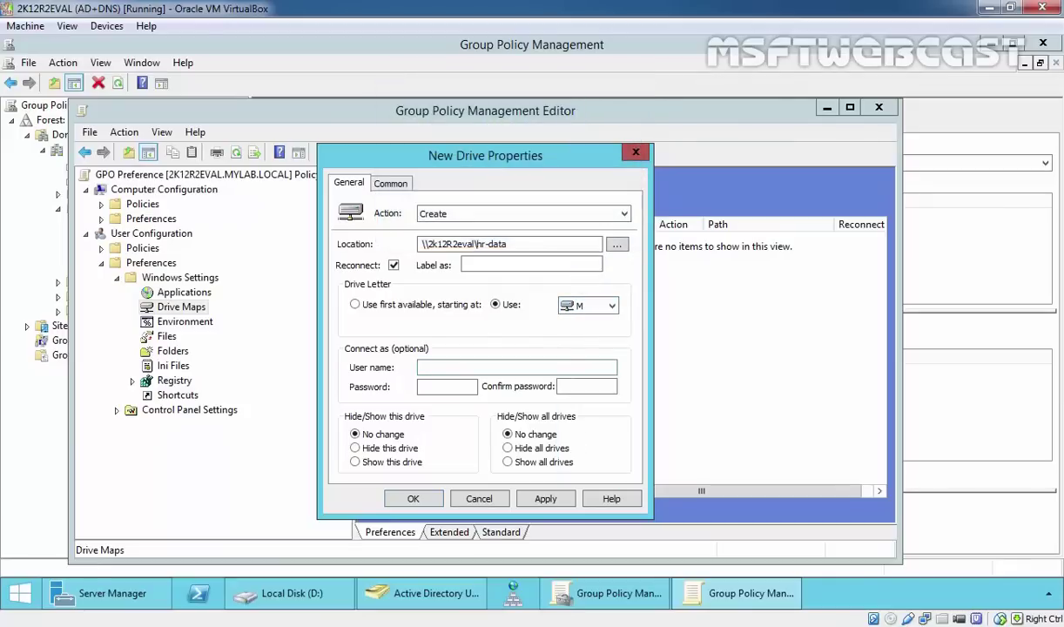
# Choose Show this drive and Show all drives for the mapped drive, and save its properties
pyautogui.click(358, 464)
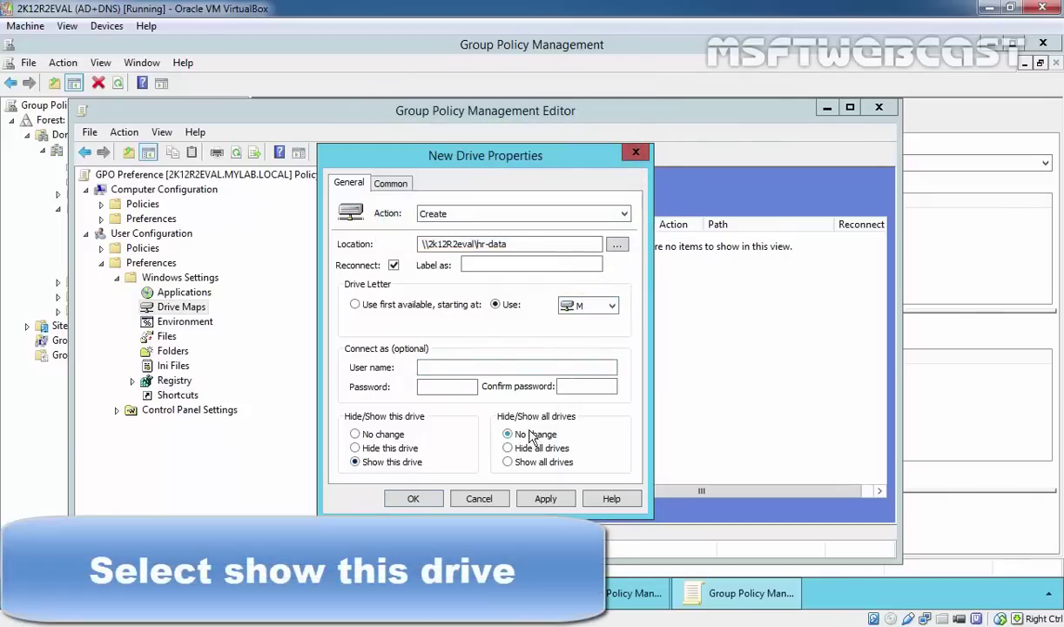
pyautogui.click(509, 464)
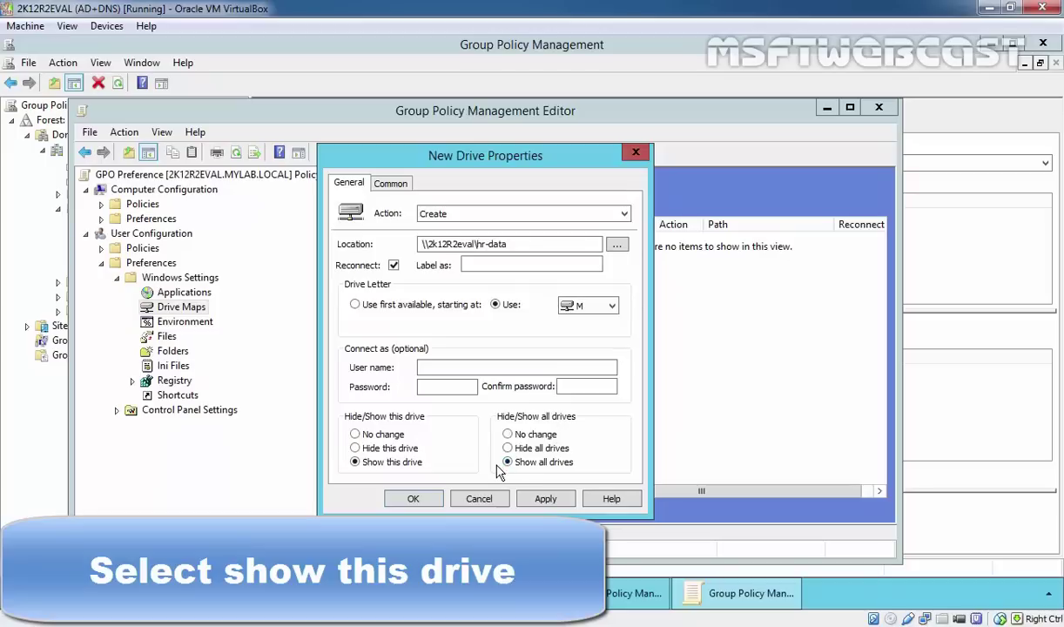
pyautogui.click(546, 499)
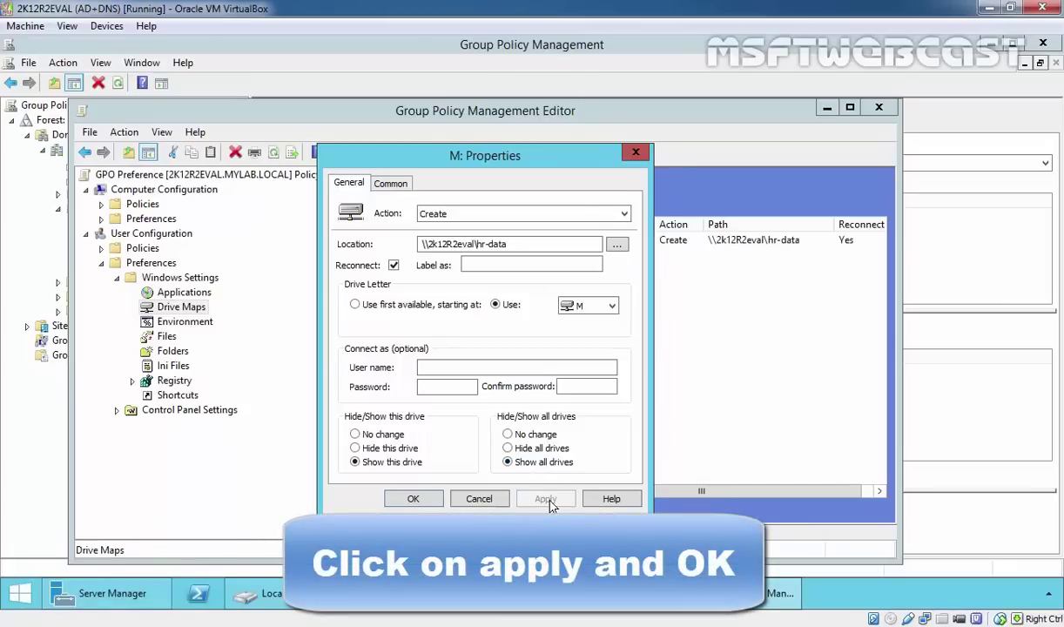
pyautogui.click(412, 500)
pyautogui.click(537, 244)
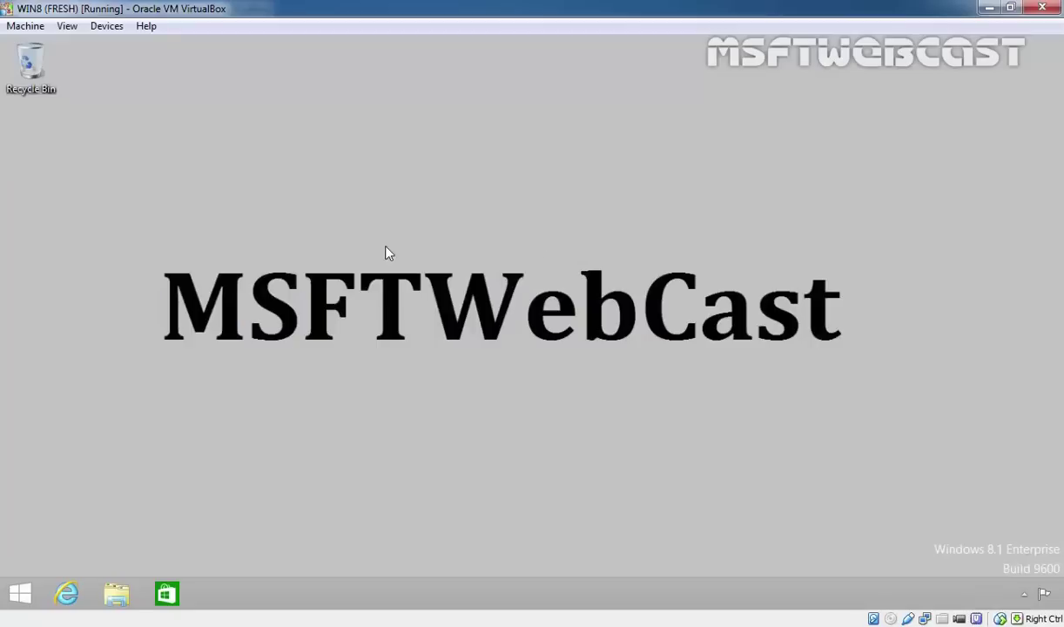
# On the WIN8 client, open This PC and run gpupdate in a command prompt
pyautogui.click(117, 593)
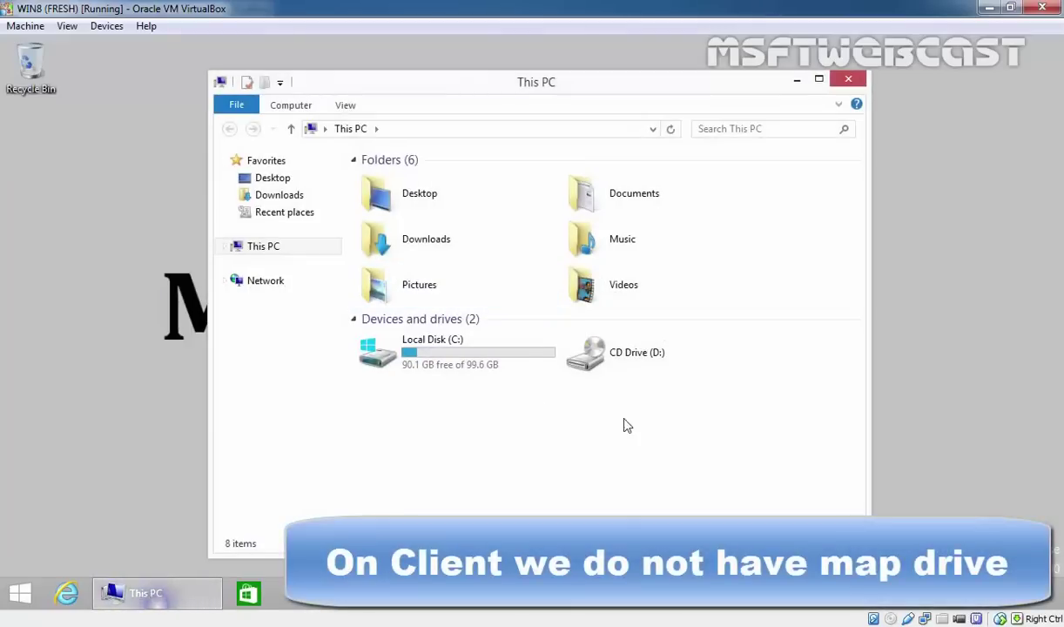
pyautogui.press('super+r')
pyautogui.write('cmd')
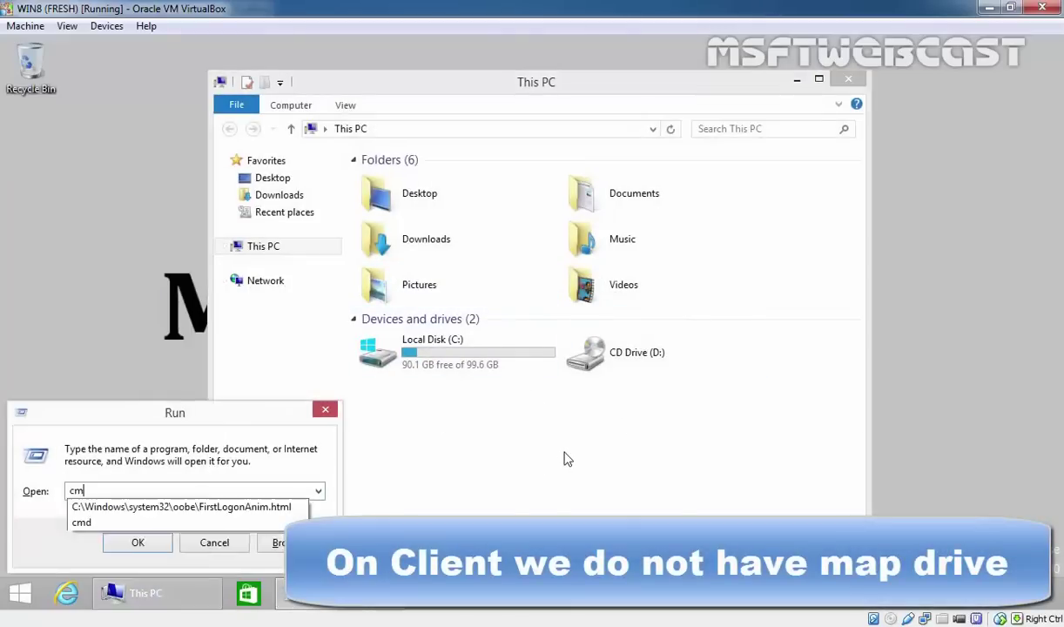
pyautogui.press('Return')
pyautogui.write('gpu')
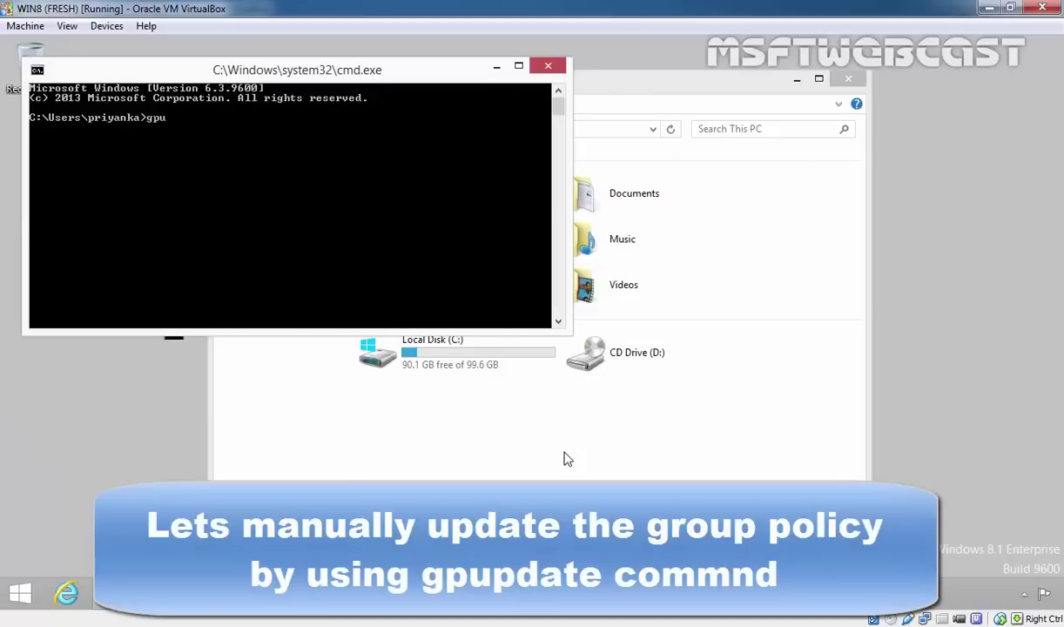
pyautogui.write('pdate')
pyautogui.press('Return')
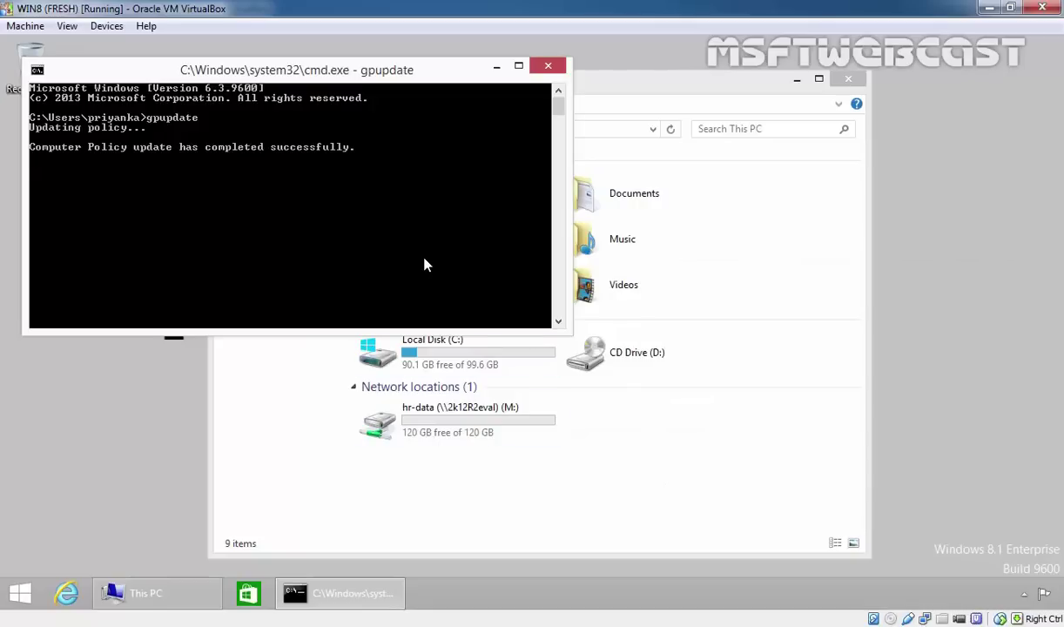
# Disconnect the hr-data (M:) network drive in This PC
pyautogui.click(492, 522)
pyautogui.click(434, 419)
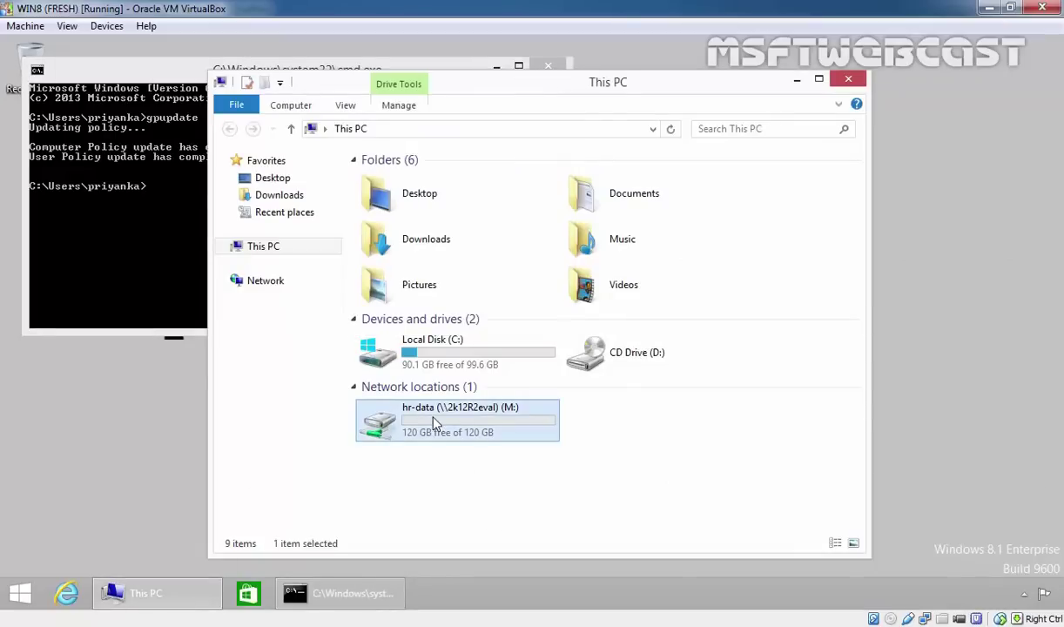
pyautogui.rightClick(434, 422)
pyautogui.click(486, 317)
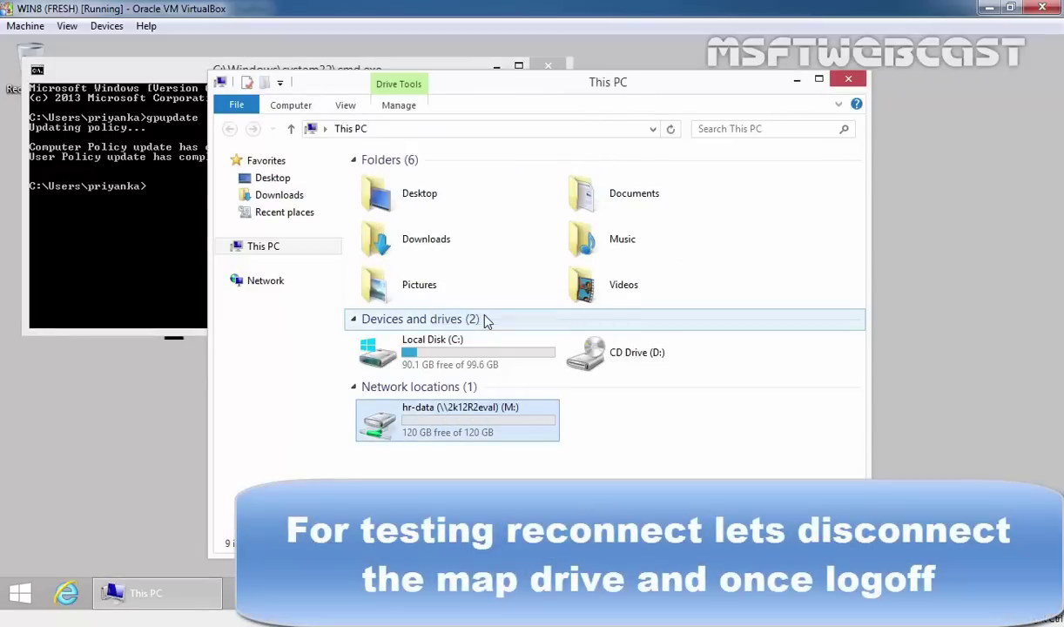
# Close the This PC and command prompt windows and sign out of Windows on the client
pyautogui.click(848, 79)
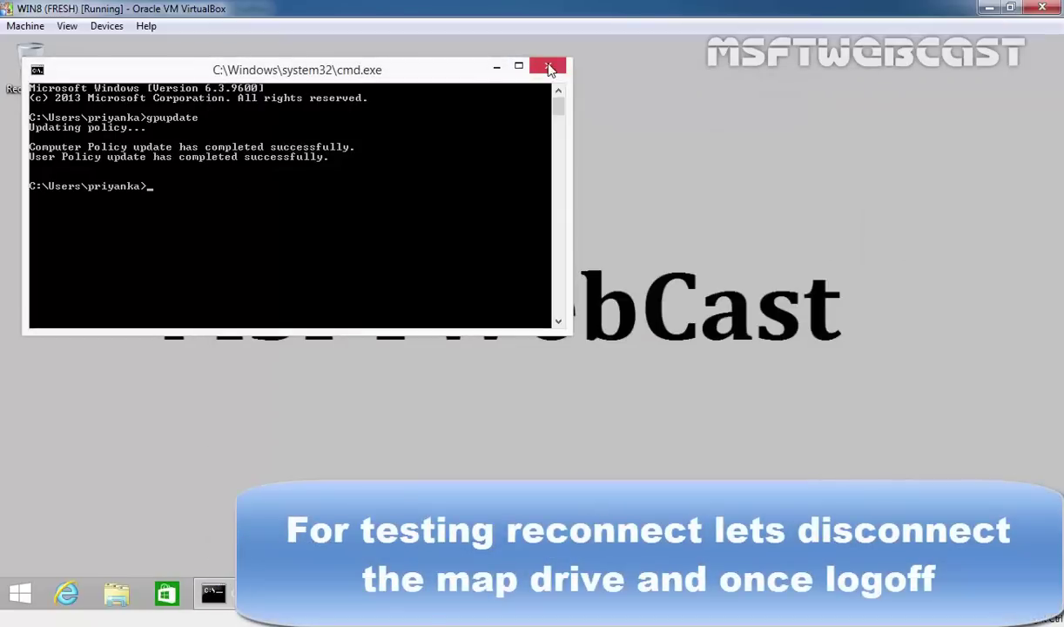
pyautogui.click(548, 67)
pyautogui.rightClick(12, 585)
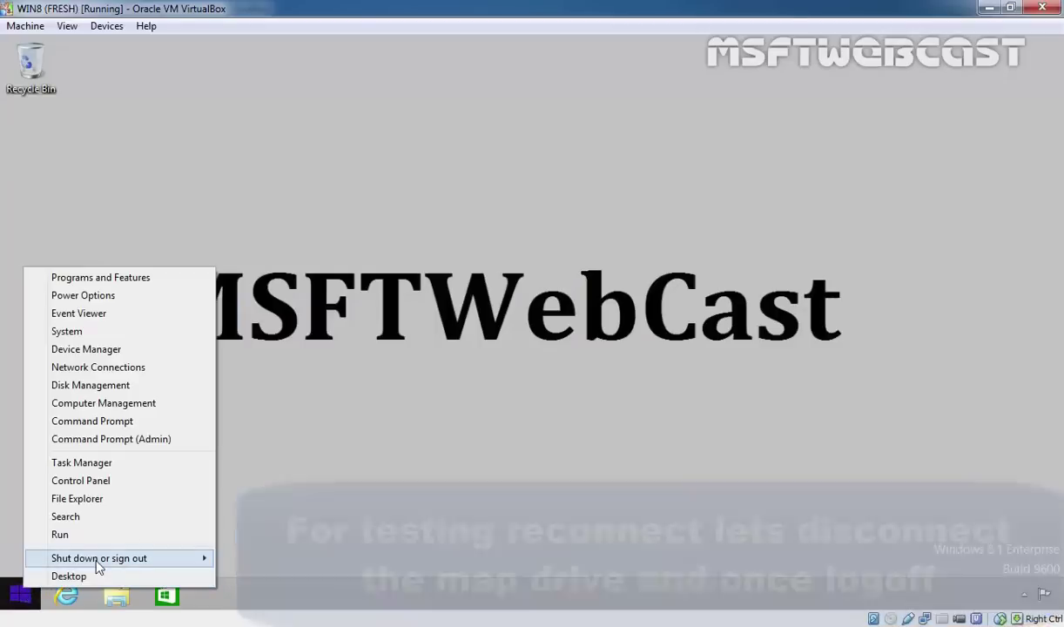
pyautogui.moveTo(96, 559)
pyautogui.click(260, 559)
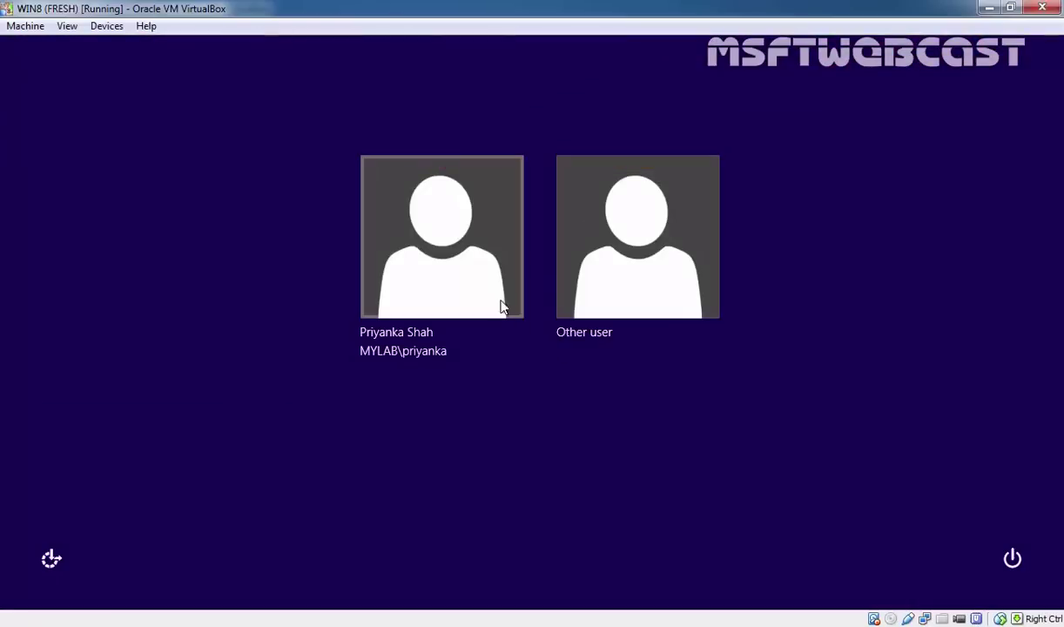
# Sign in to the client again with the HR user's MYLAB account by entering the account password
pyautogui.click(450, 250)
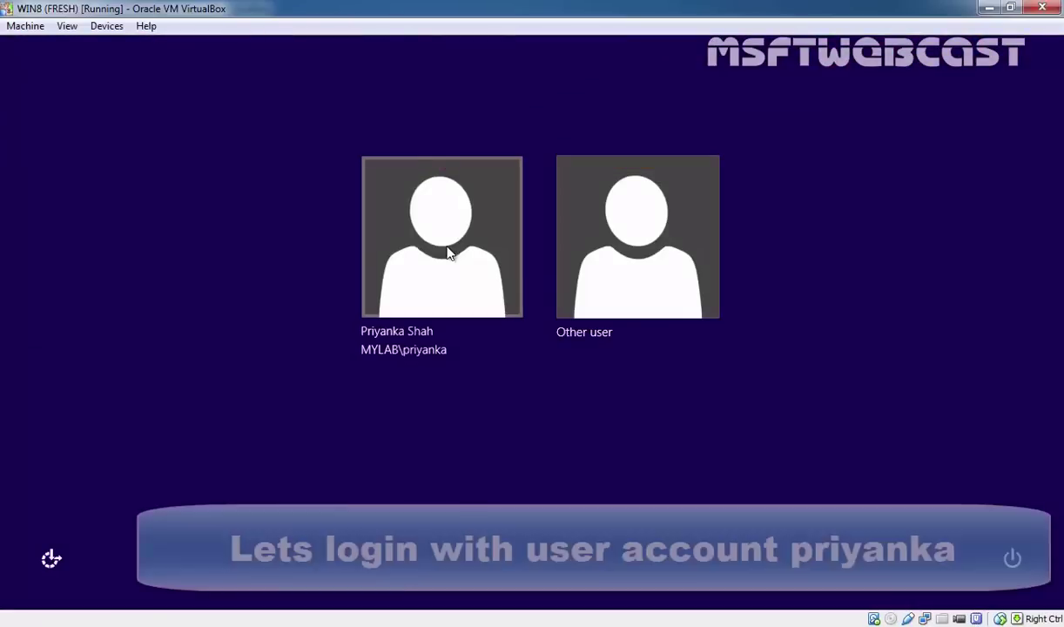
pyautogui.write('••')
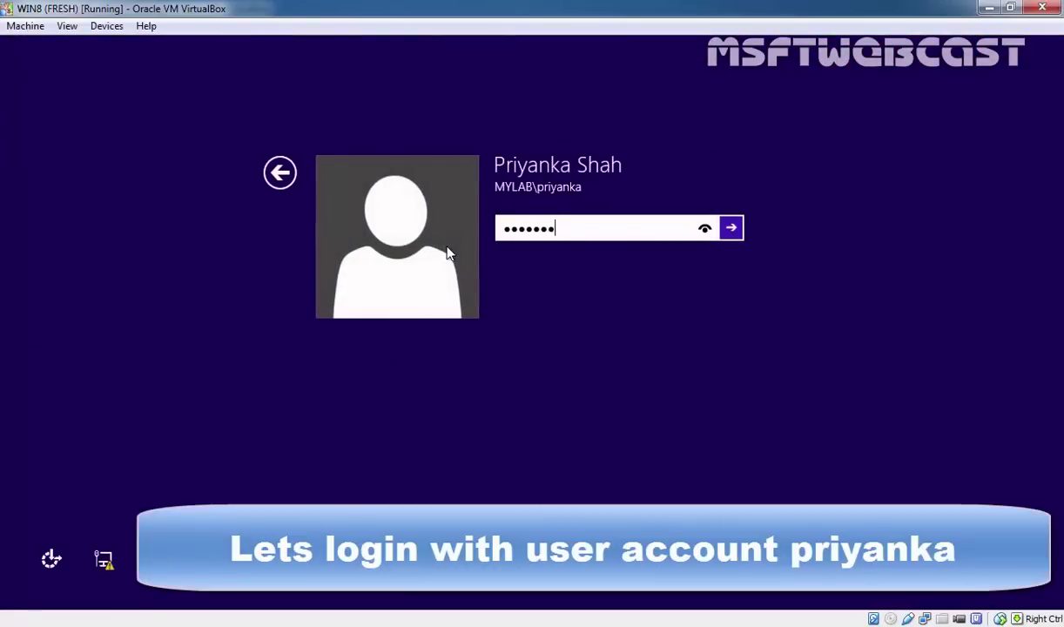
pyautogui.press('Return')
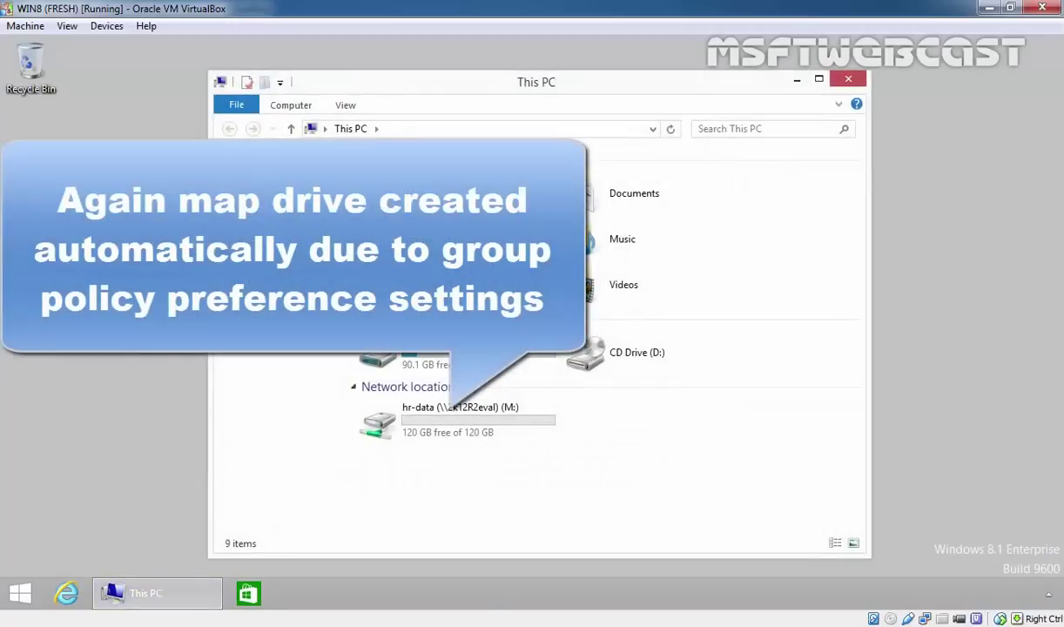
# Open the hr-data (M:) drive and create a folder in it named with the HR user's first name
pyautogui.moveTo(573, 459); pyautogui.dragTo(345, 446)
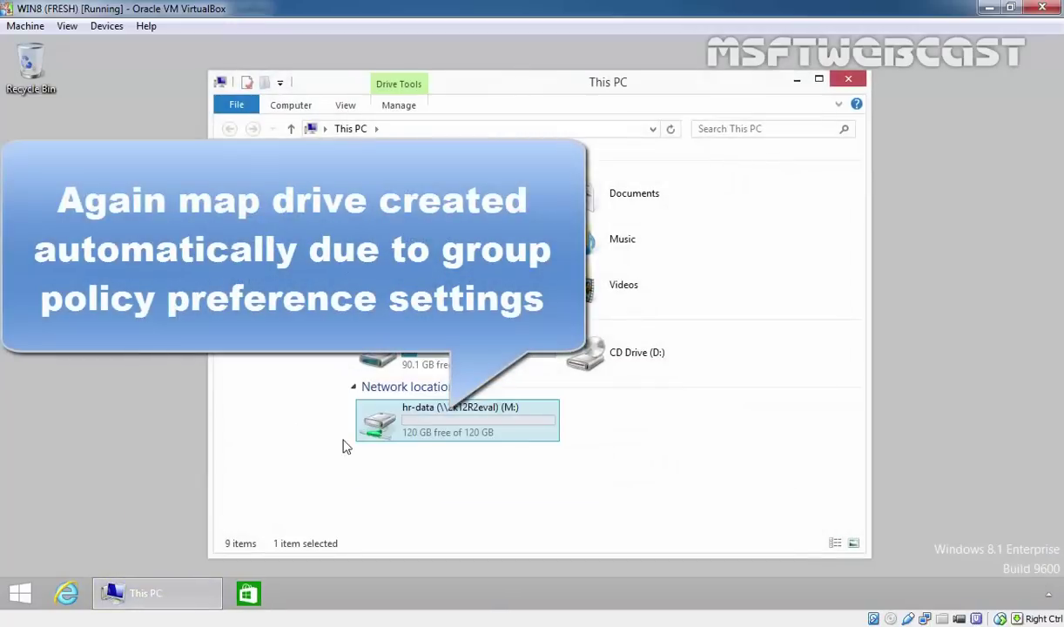
pyautogui.doubleClick(459, 438)
pyautogui.rightClick(446, 214)
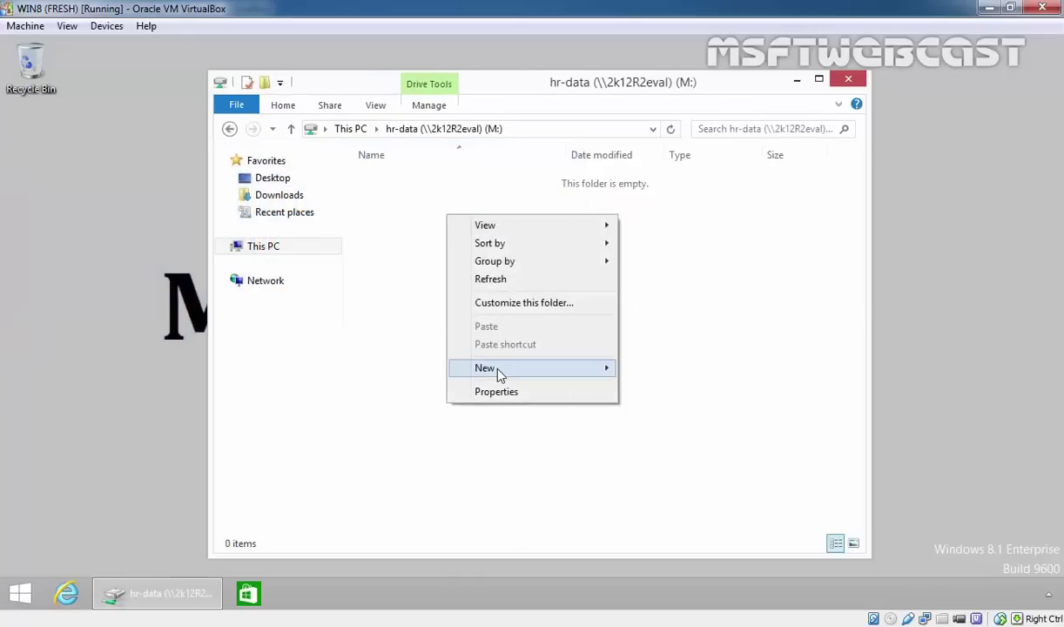
pyautogui.moveTo(571, 373)
pyautogui.click(632, 369)
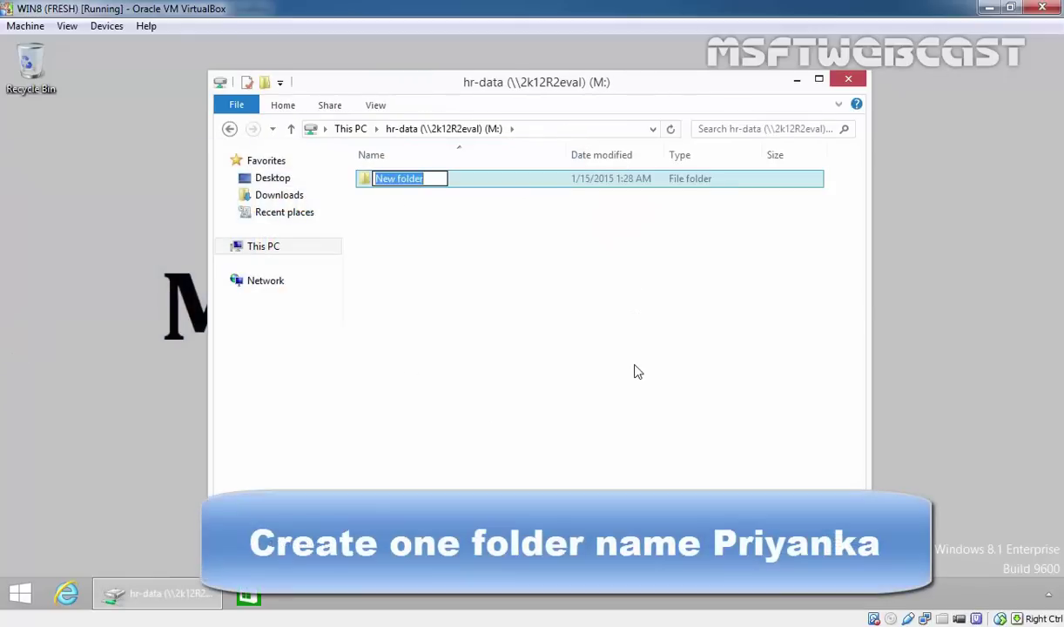
pyautogui.write('Priyanka')
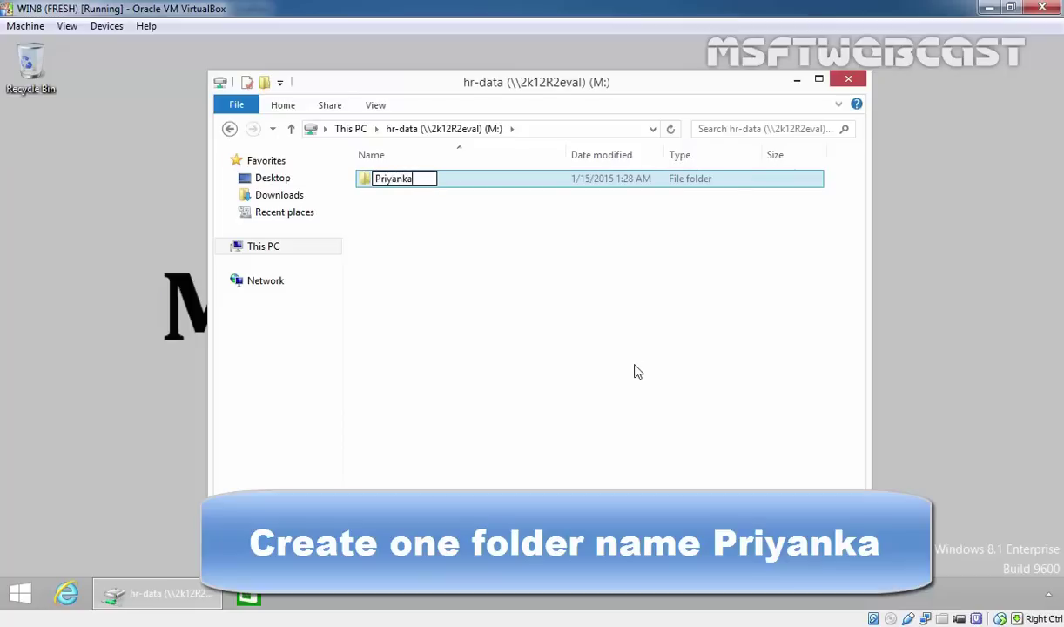
pyautogui.press('Return')
# On the 2K12R2EVAL server, open HR-Data on Local Disk (D:) and check for the folder created from the client
pyautogui.click(580, 371)
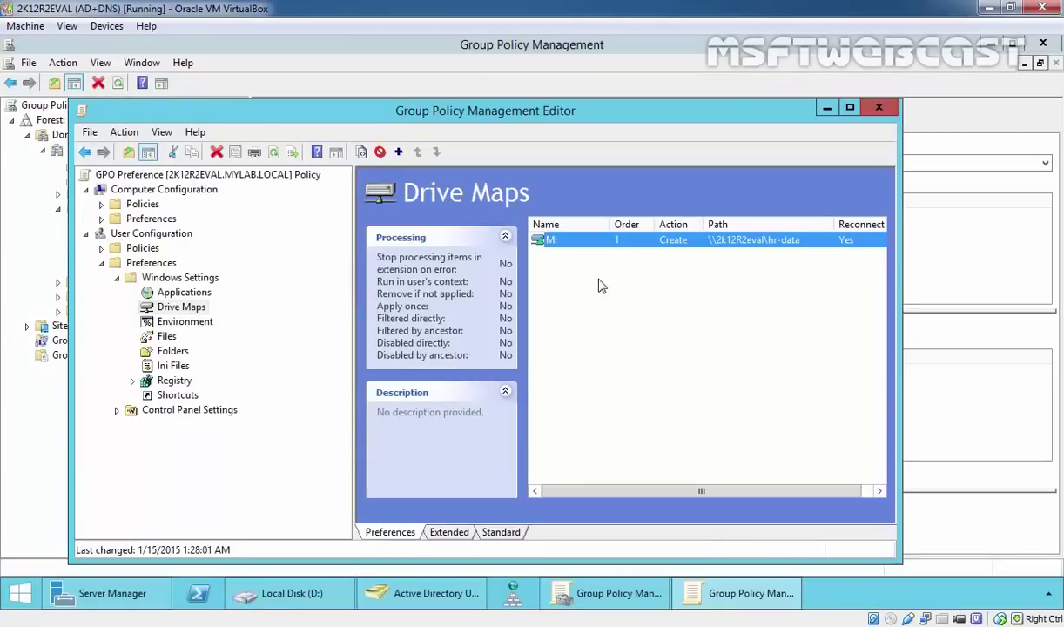
pyautogui.click(292, 593)
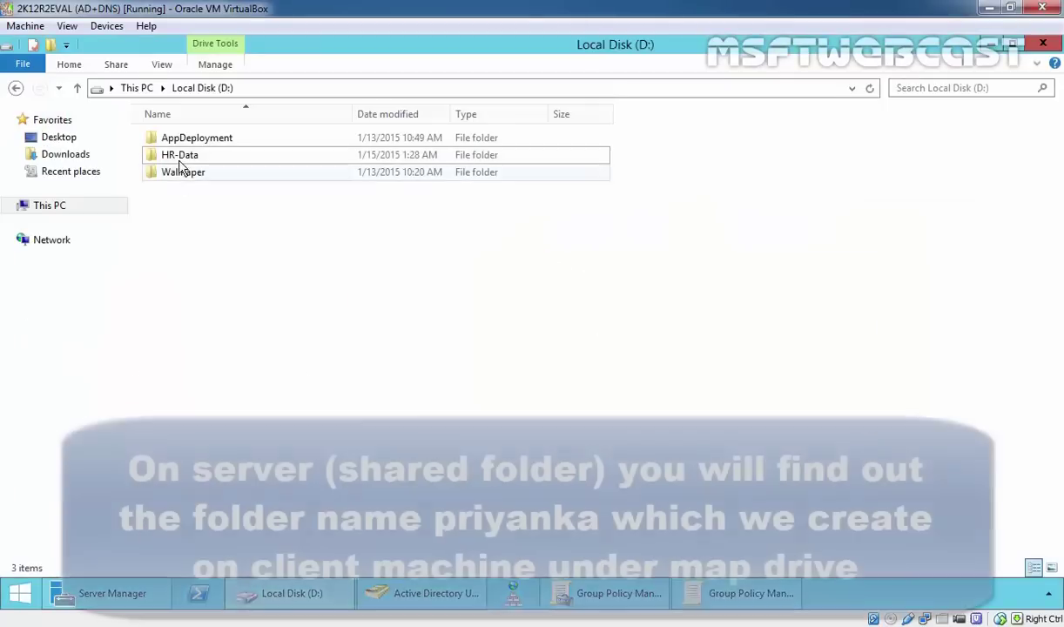
pyautogui.doubleClick(172, 155)
pyautogui.moveTo(552, 324); pyautogui.dragTo(69, 90)
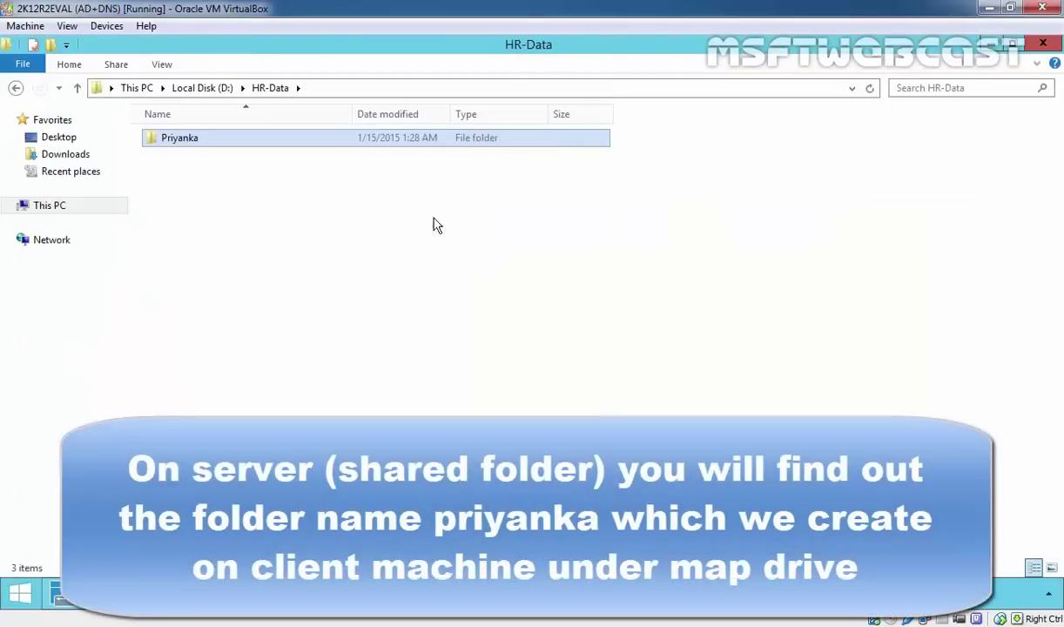